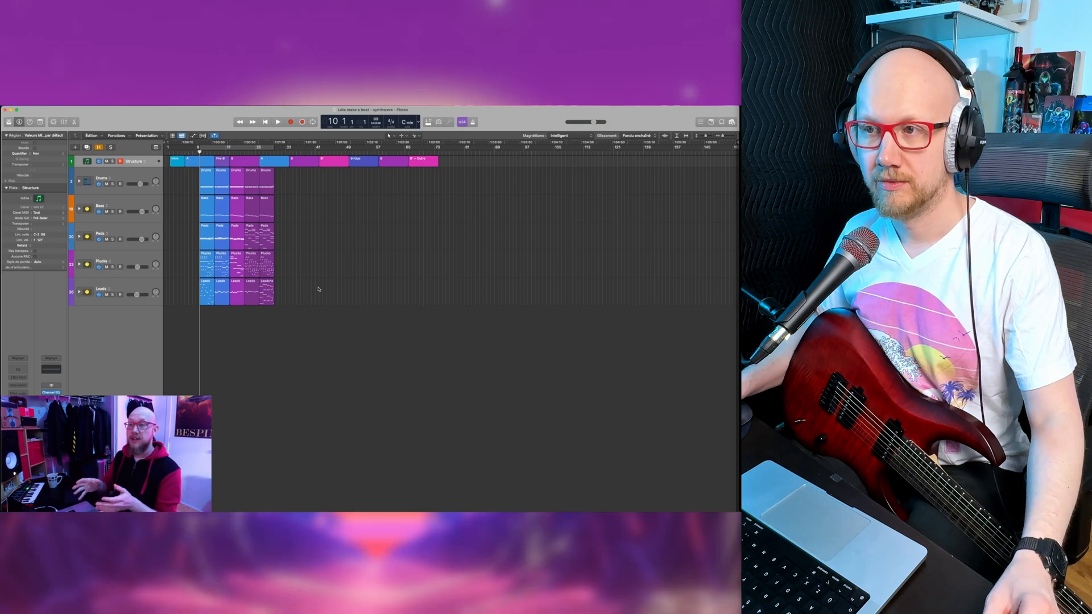
click(187, 468)
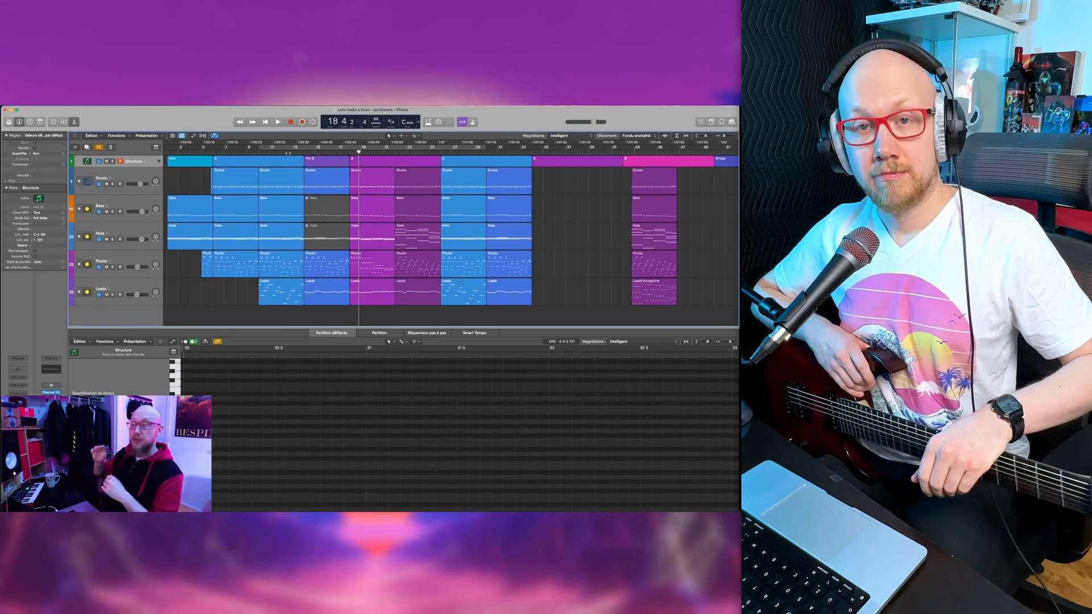
click(343, 181)
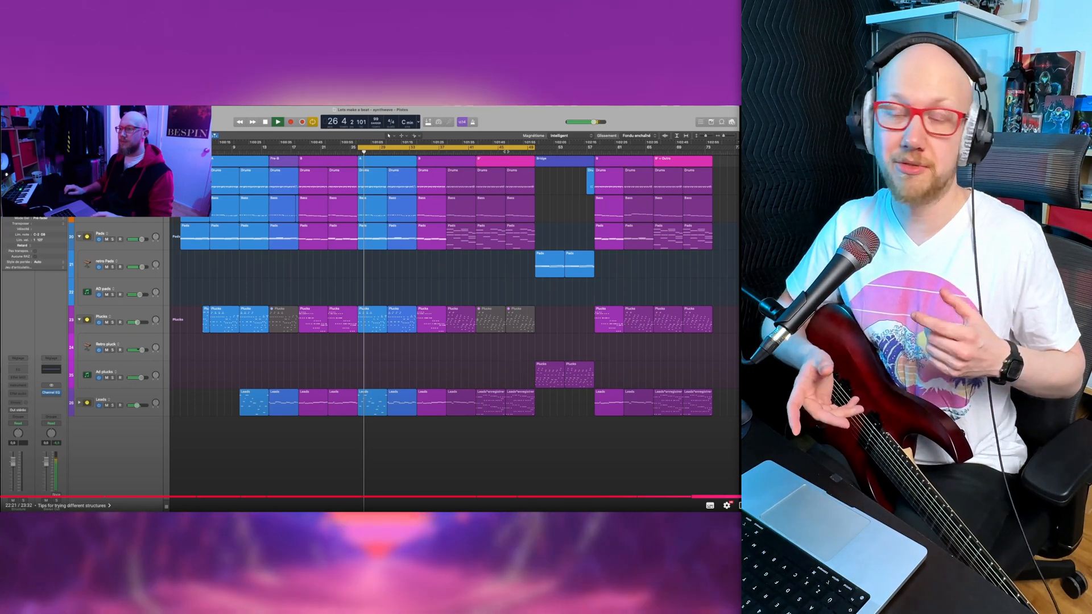
drag(299, 149, 479, 155)
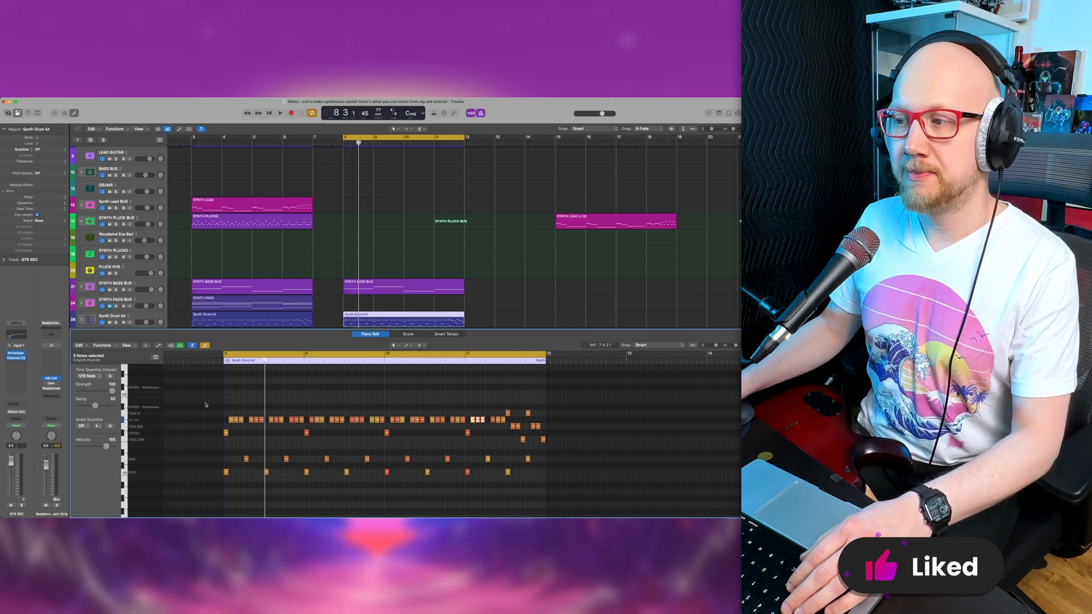
Select the hi-hat, crash and tom notes of the Synth Drum kit region and toggle their mute
drag(205, 404, 552, 446)
key(ctrl+m)
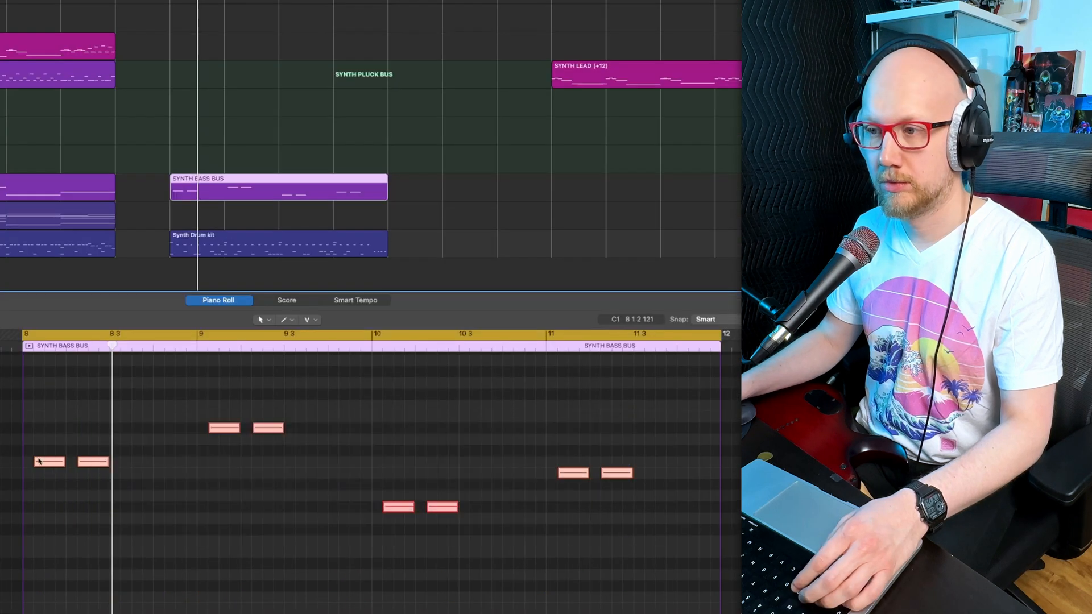
Copy the selected SYNTH BASS BUS notes half a bar later to fill each bar, and play the loop
drag(39, 461, 127, 461)
key(space)
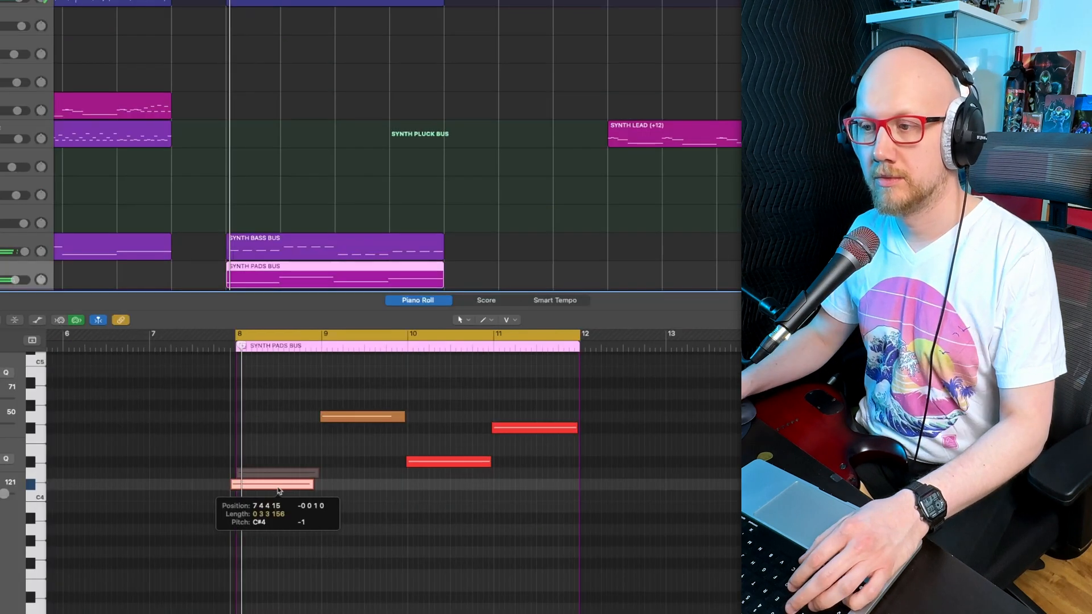
Place a C4 harmony note in the first bar of the SYNTH PADS BUS region and play the loop
drag(282, 482, 283, 496)
key(space)
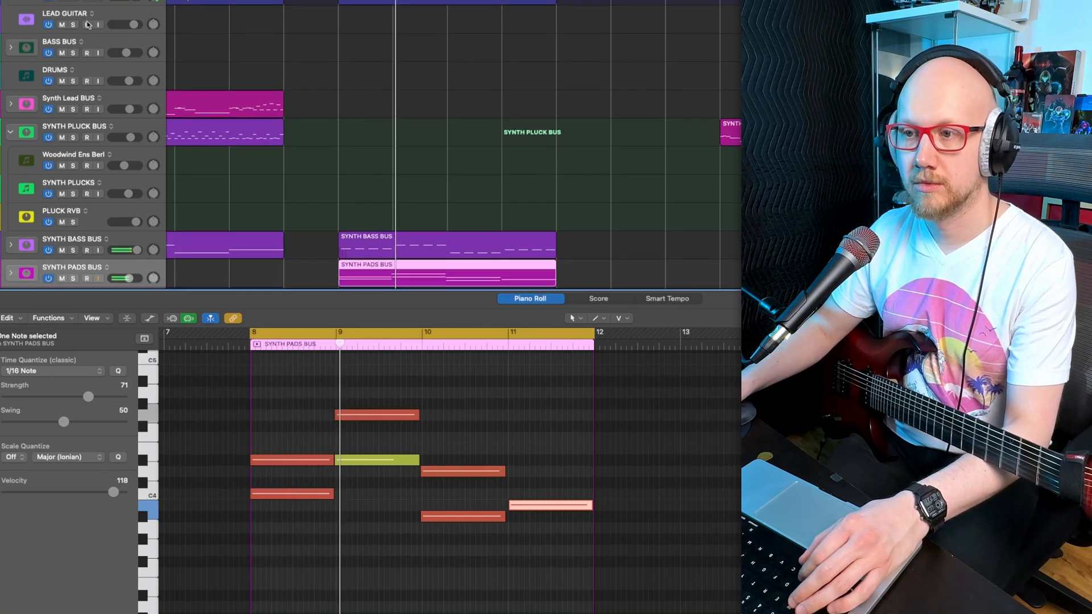
scroll(85, 22, up, 3)
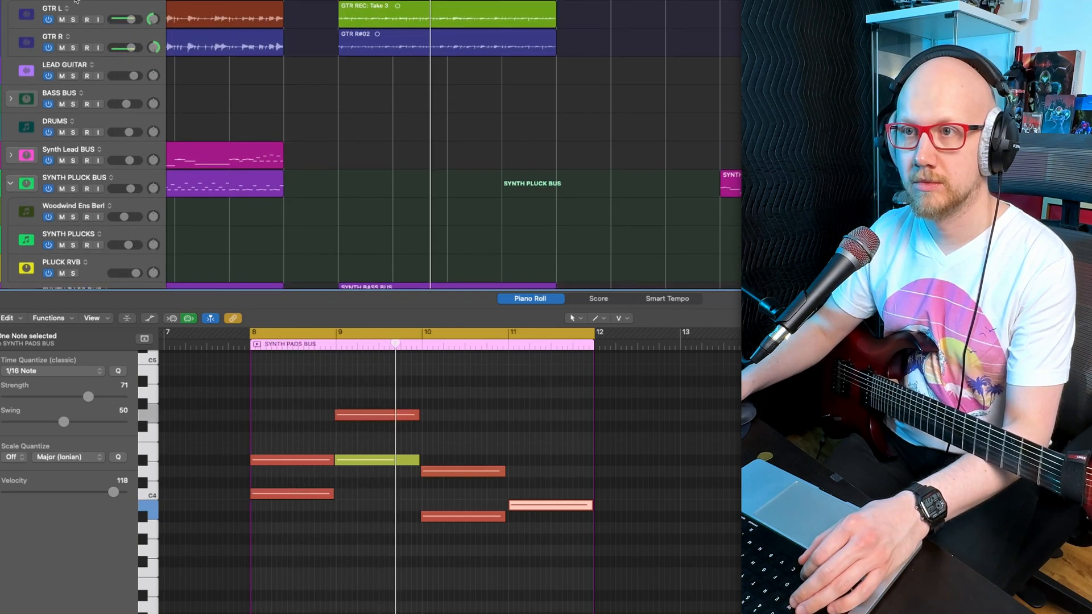
scroll(86, 171, down, 2)
click(84, 281)
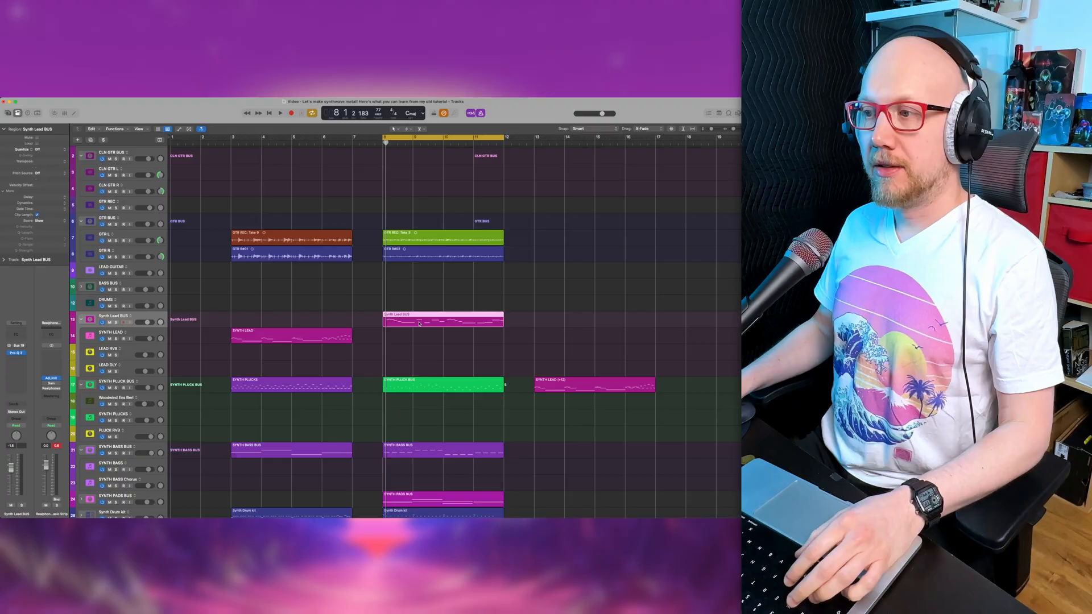
Put the bar 8 lead region on the SYNTH LEAD track and select the SYNTH LEAD (+12) region
click(424, 348)
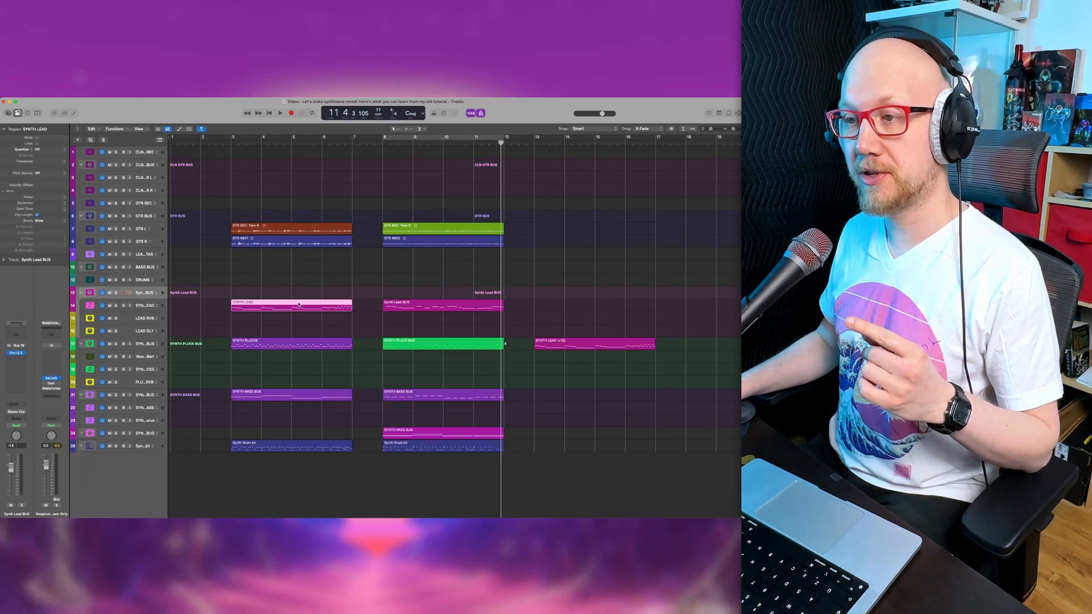
click(580, 346)
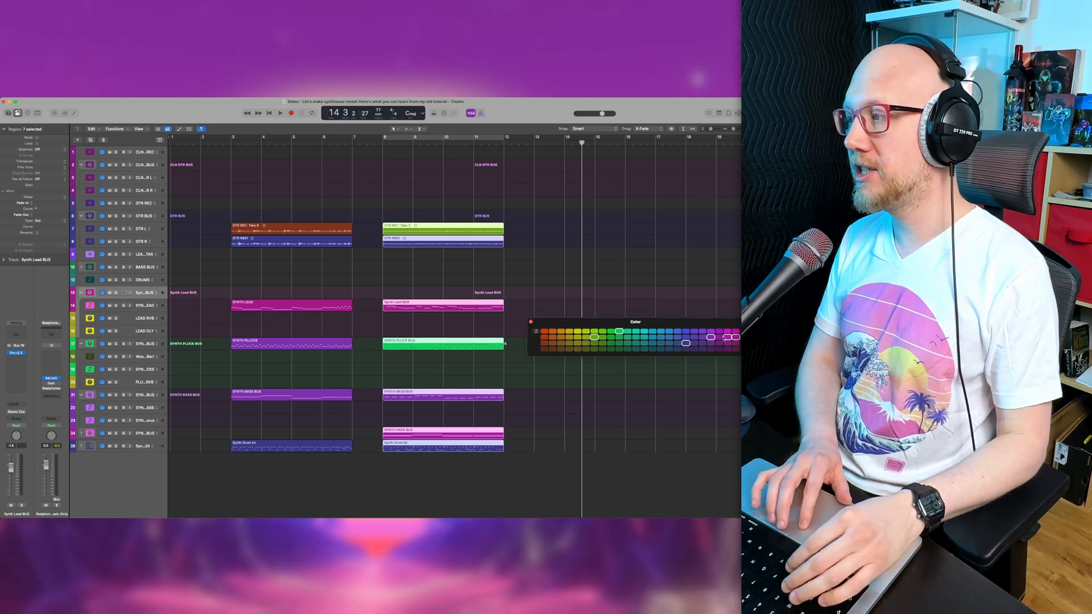
Colour all regions of the bar 8 section blue and all regions of the bar 3 section purple
click(711, 337)
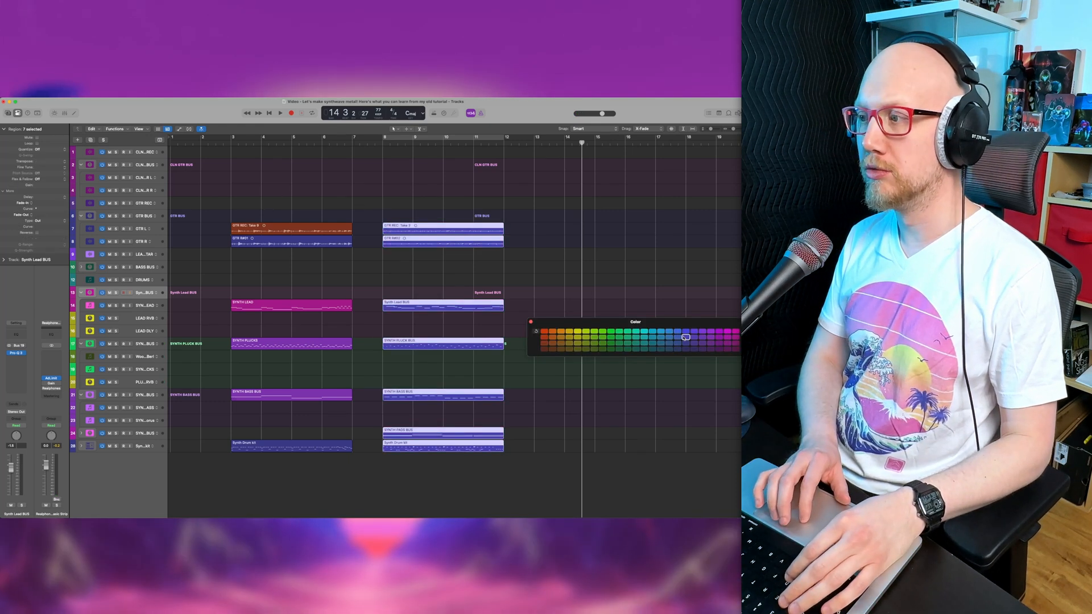
key(Left)
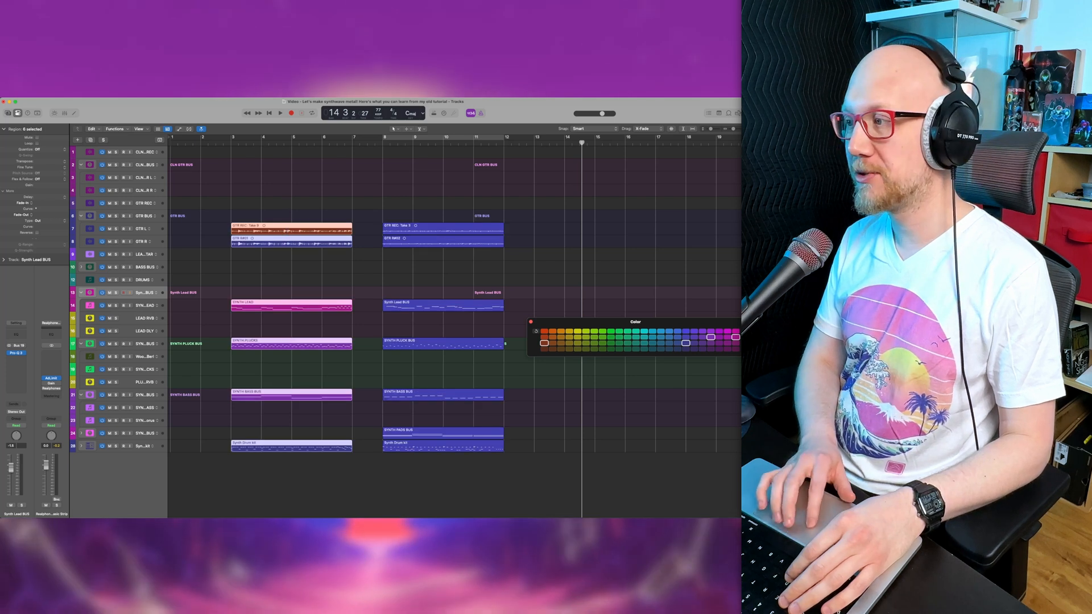
click(711, 337)
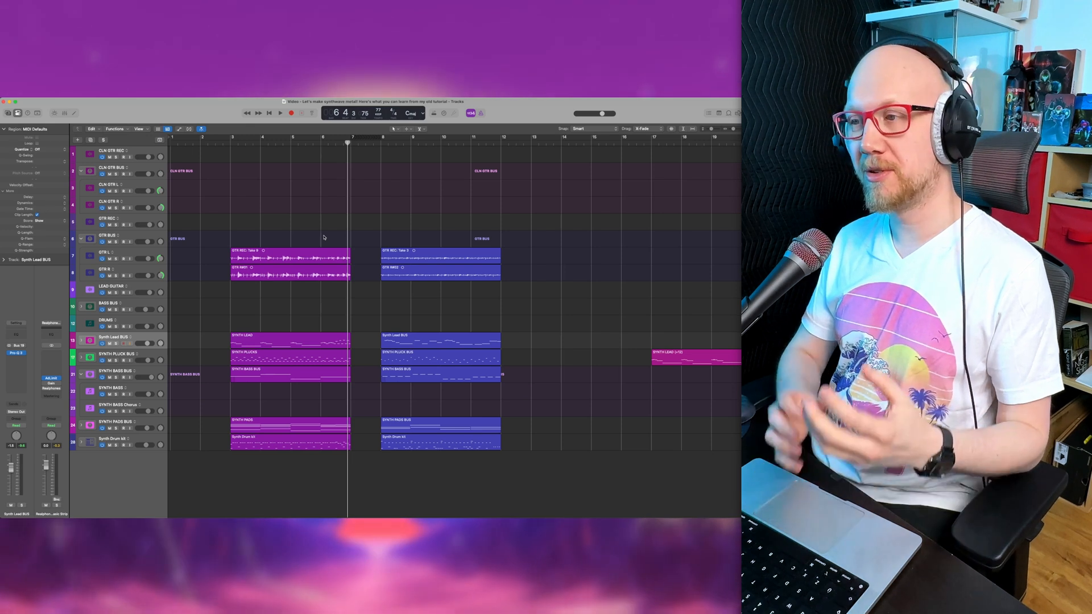
Move the SYNTH LEAD (+12) region further along the timeline and shift both coloured sections so the purple one starts at bar 11
drag(382, 233, 504, 397)
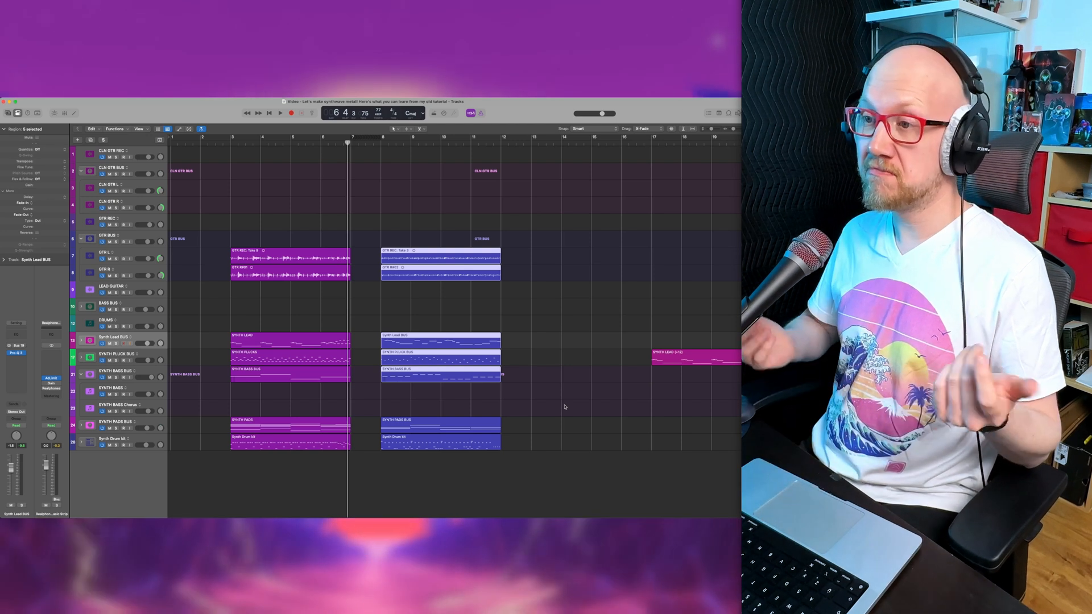
click(663, 354)
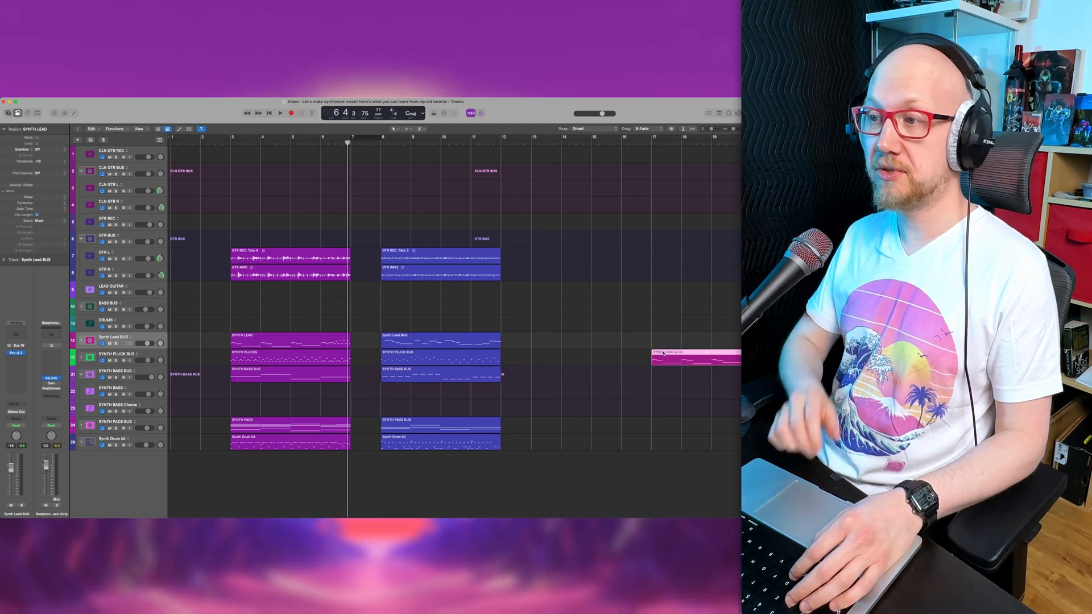
drag(663, 354, 689, 356)
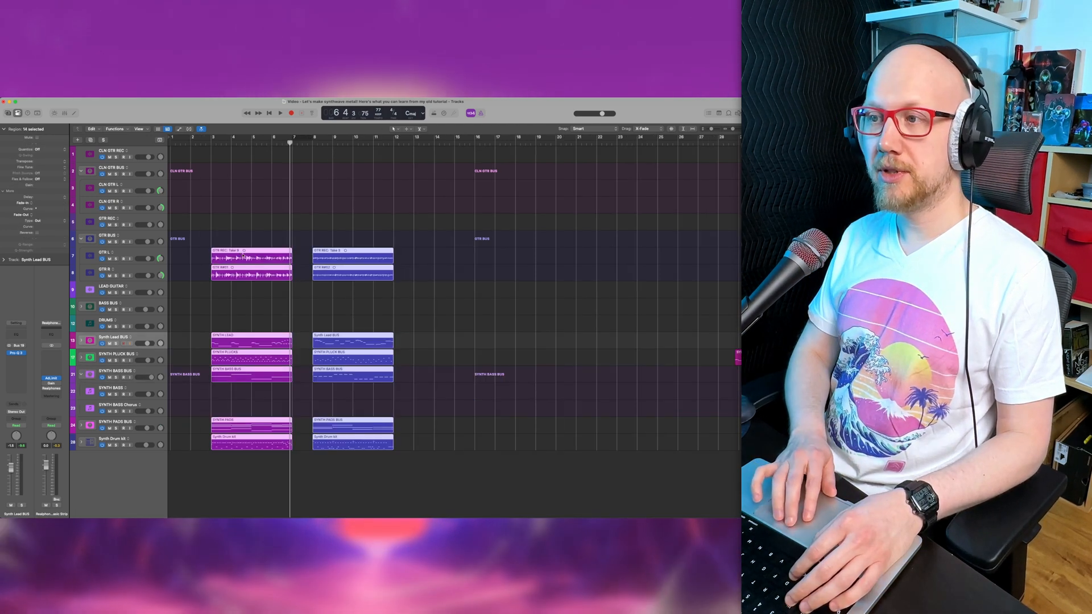
drag(241, 257, 409, 257)
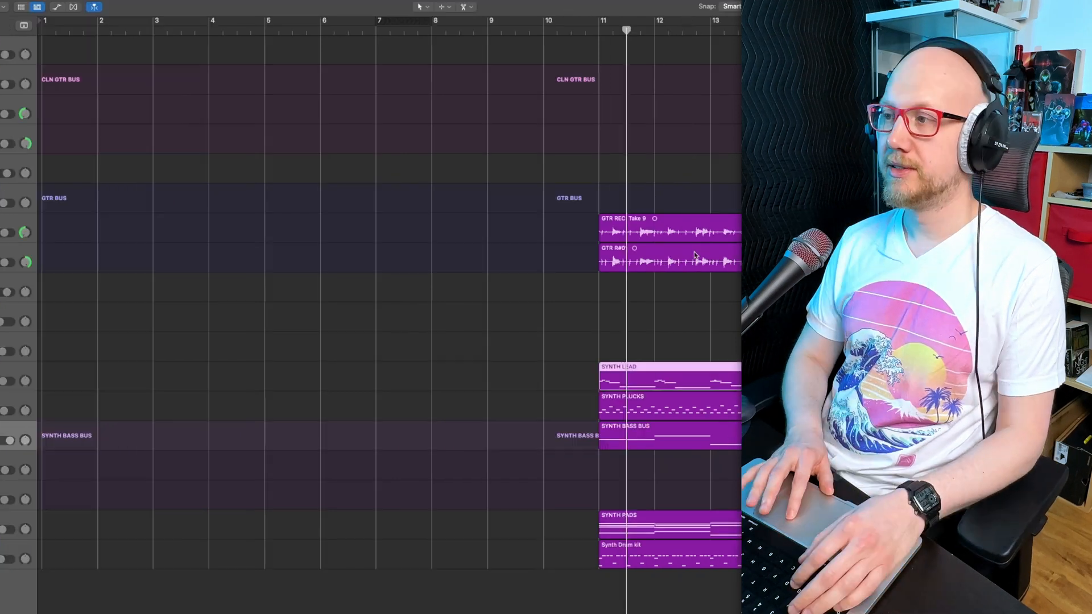
Copy the purple guitar, bass and drum regions from bar 11 to bar 7
click(695, 256)
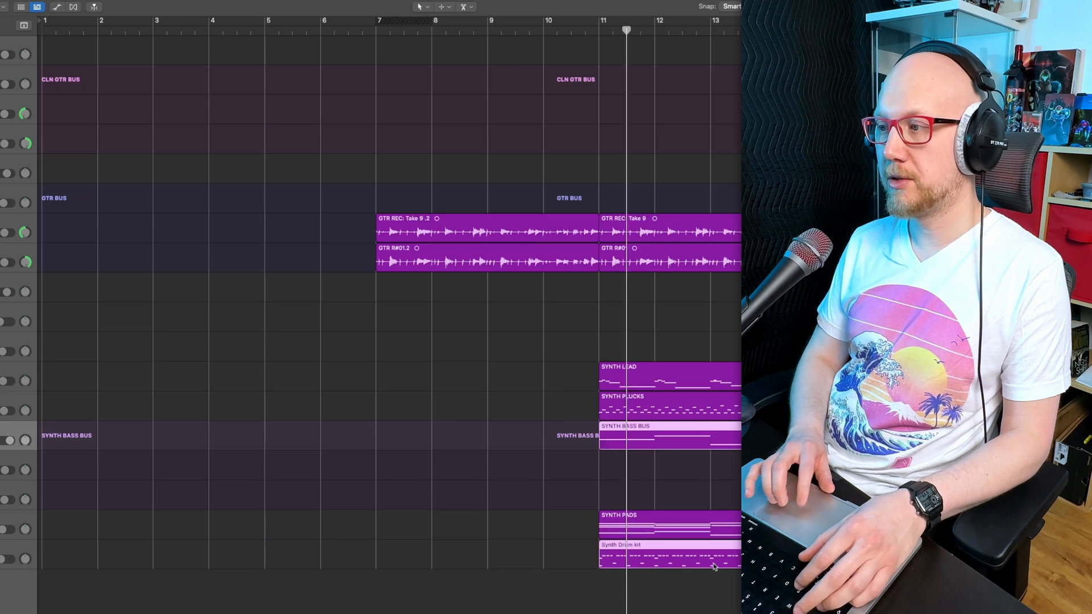
drag(774, 438, 550, 437)
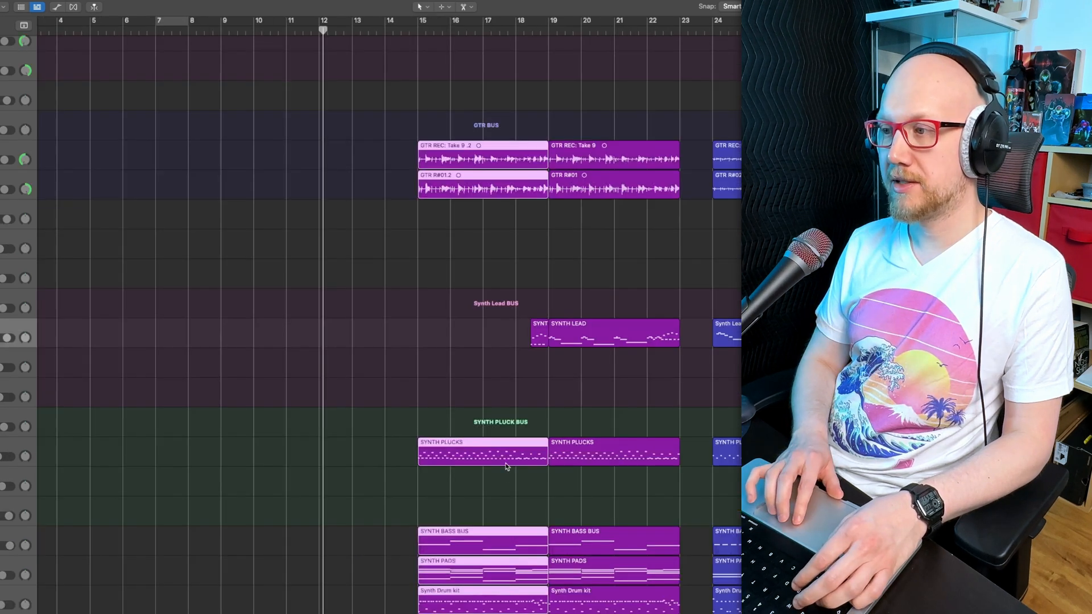
Copy the purple section from bar 15 to bar 11 and delete its two guitar copies
drag(481, 455, 388, 460)
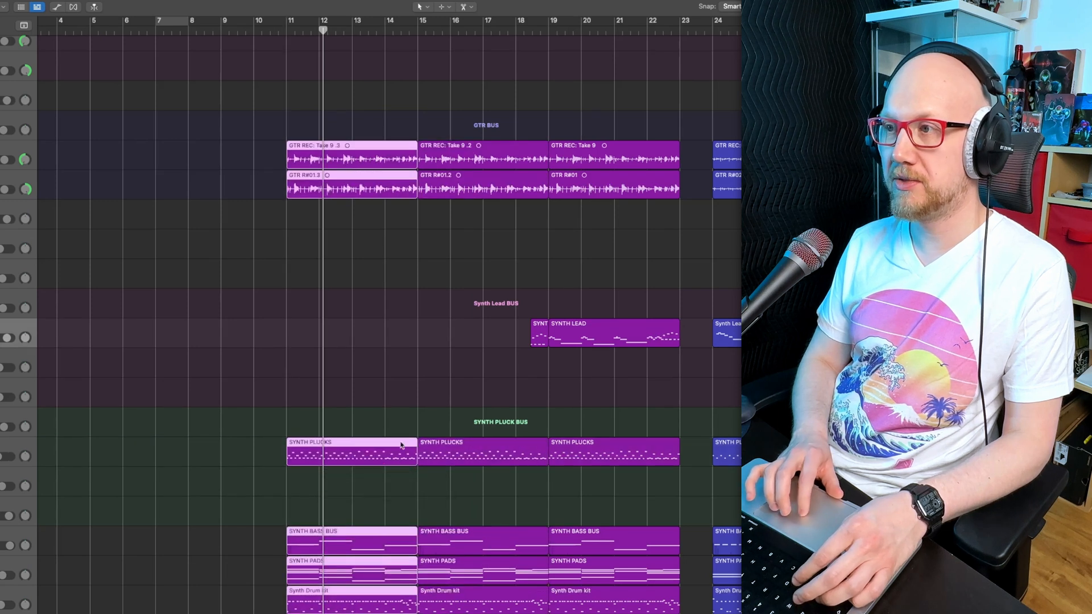
drag(385, 109, 342, 214)
key(Delete)
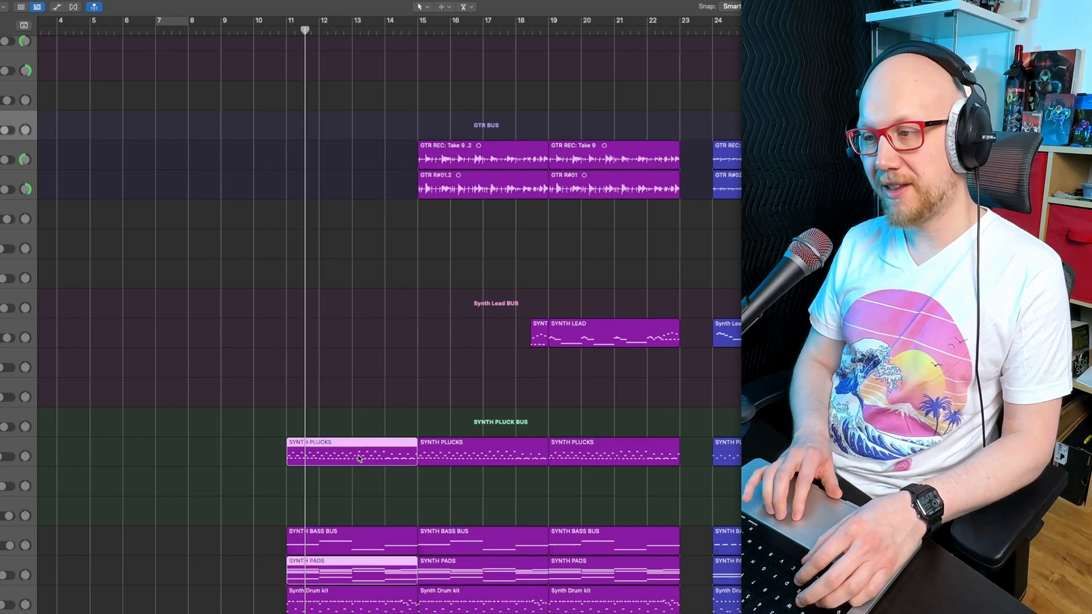
Copy only the SYNTH PLUCKS and SYNTH PADS regions from bar 11 to bar 7, and toggle the track automation view
drag(368, 458, 249, 460)
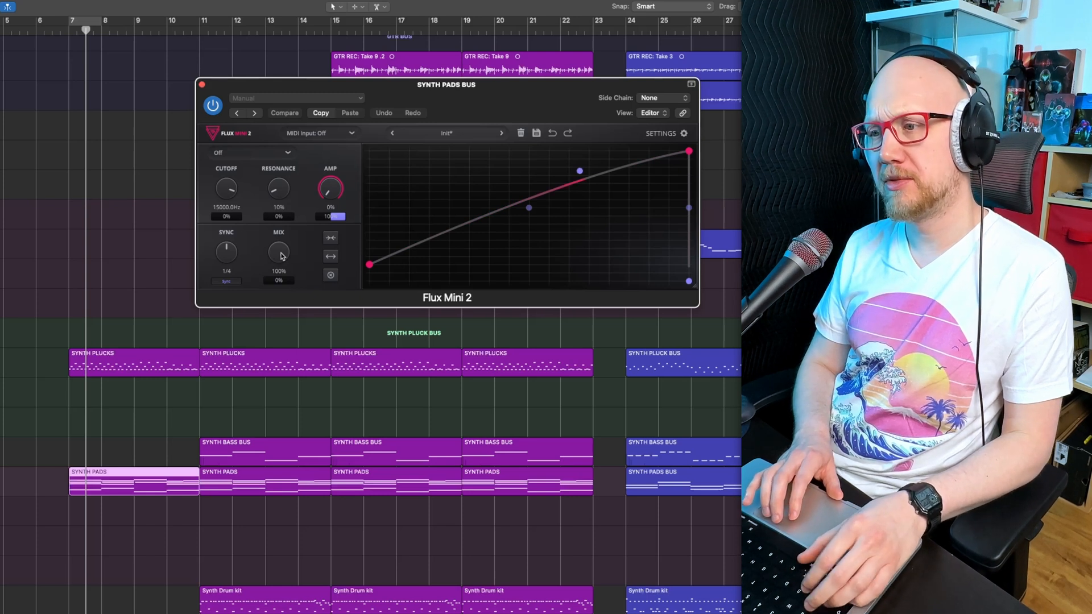
key(a)
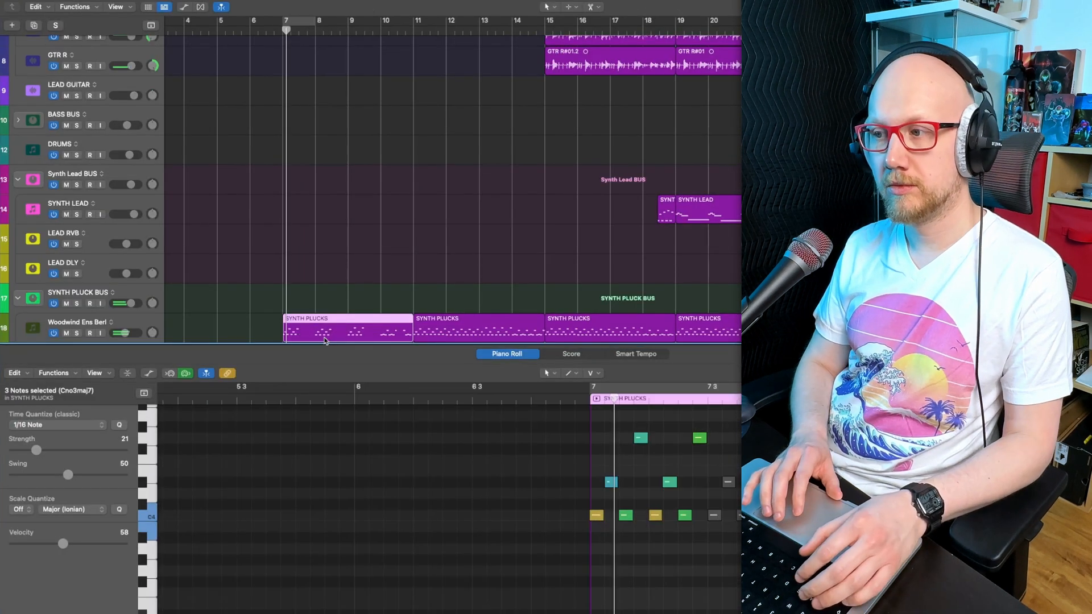
In the bar 7 SYNTH PLUCKS region, shift the last bar's notes a sixteenth earlier, return the final five a sixteenth later, and play it
key(p)
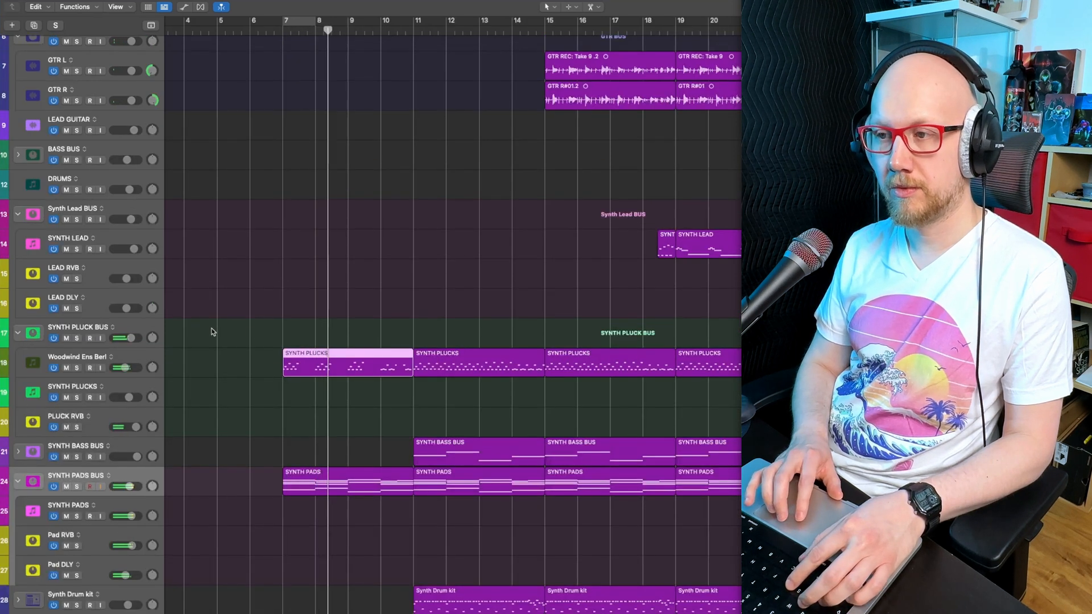
key(p)
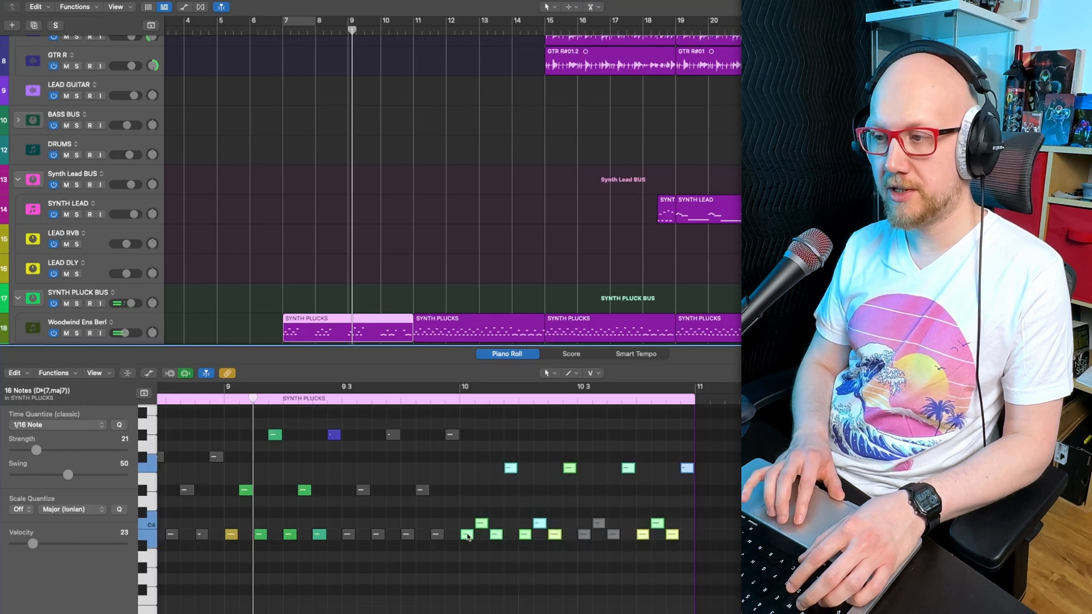
drag(468, 536, 453, 536)
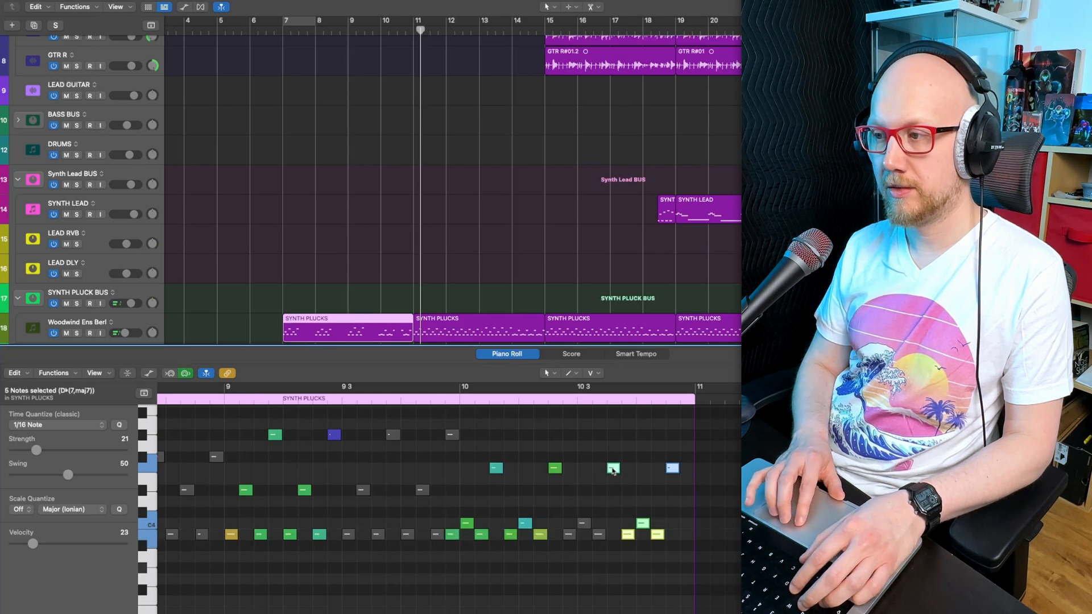
drag(613, 469, 629, 470)
click(362, 318)
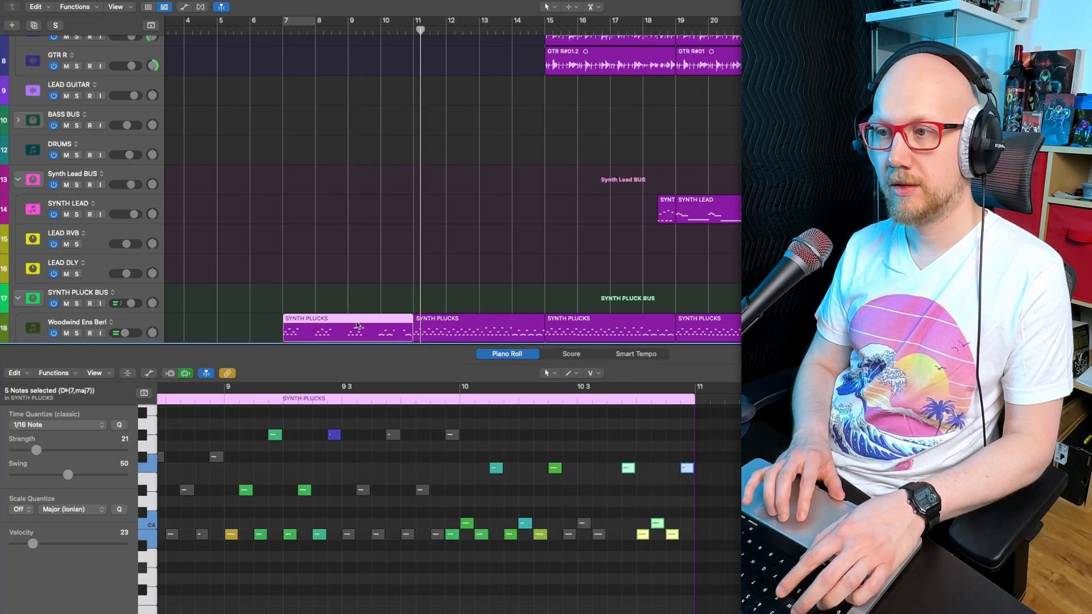
key(e)
key(space)
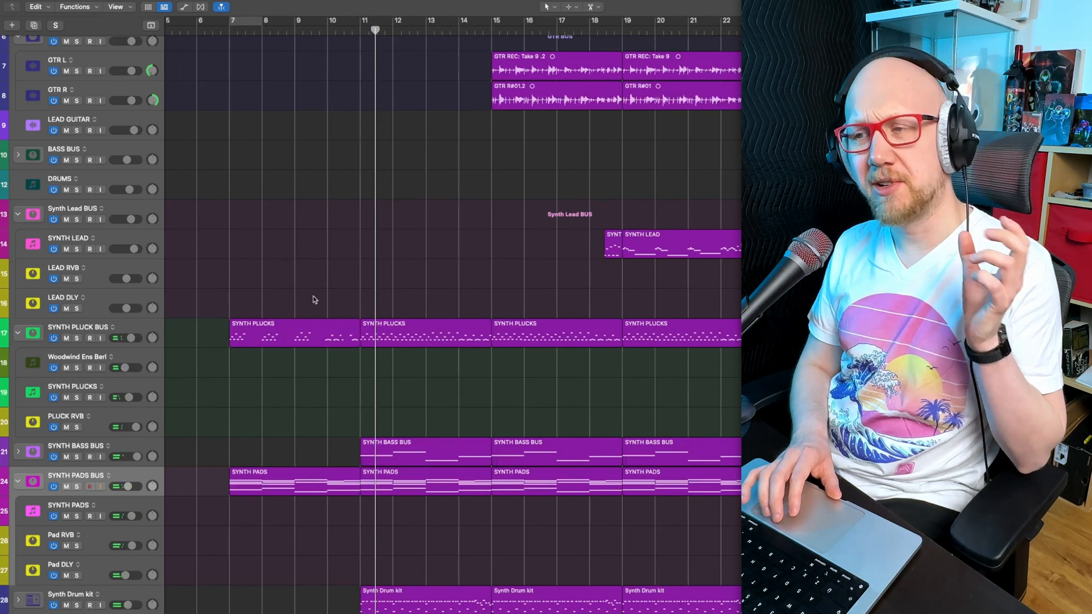
Split off the half bar before bar 15 on the plucks, bass and pads tracks, shortening overlapping notes, and mute it
drag(461, 497, 476, 339)
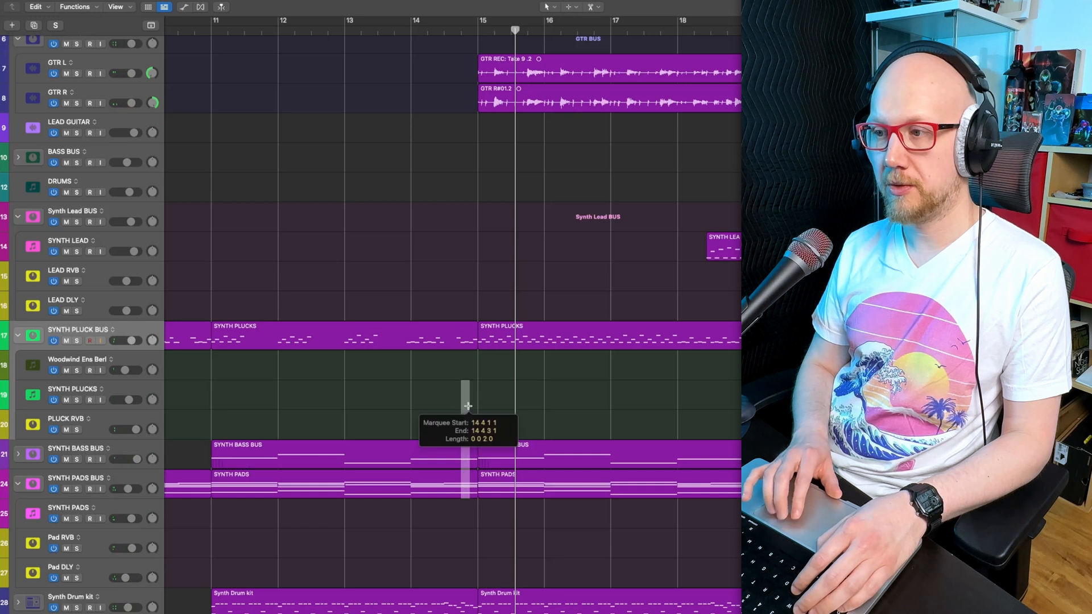
click(468, 340)
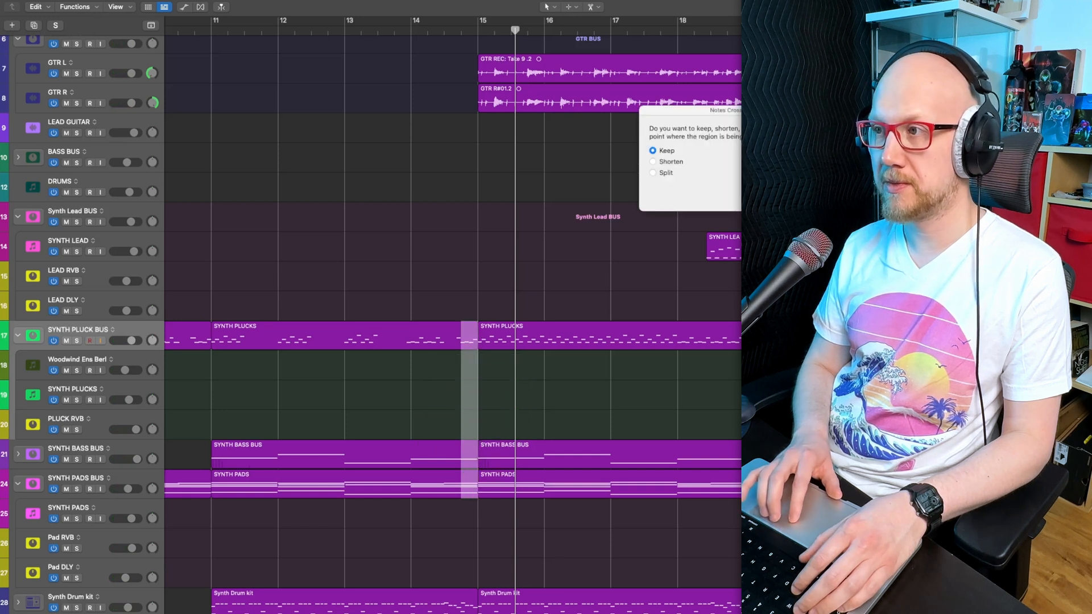
click(821, 196)
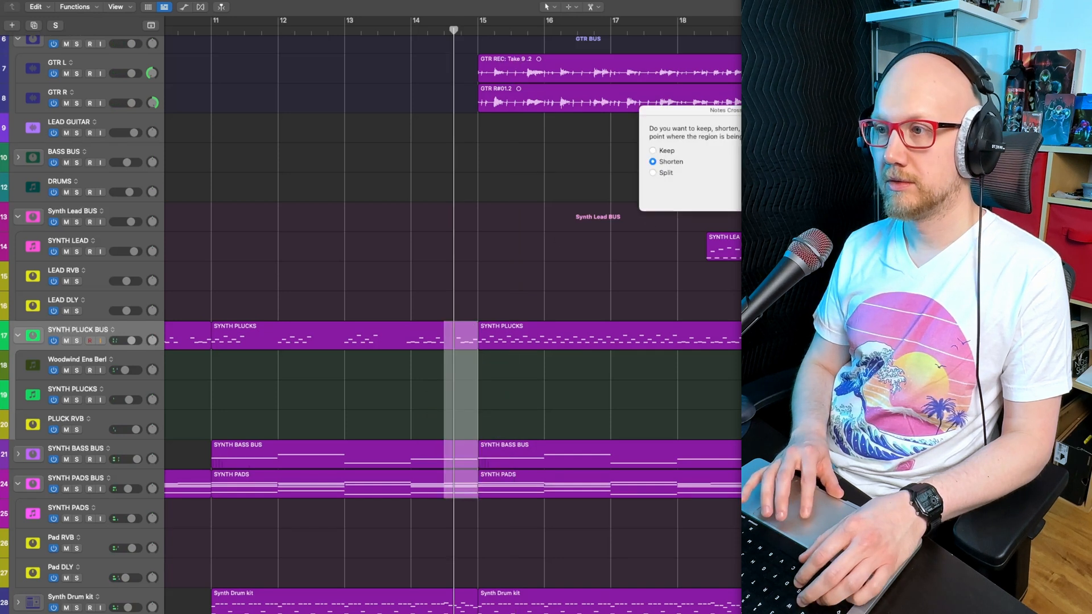
click(821, 196)
click(403, 278)
key(space)
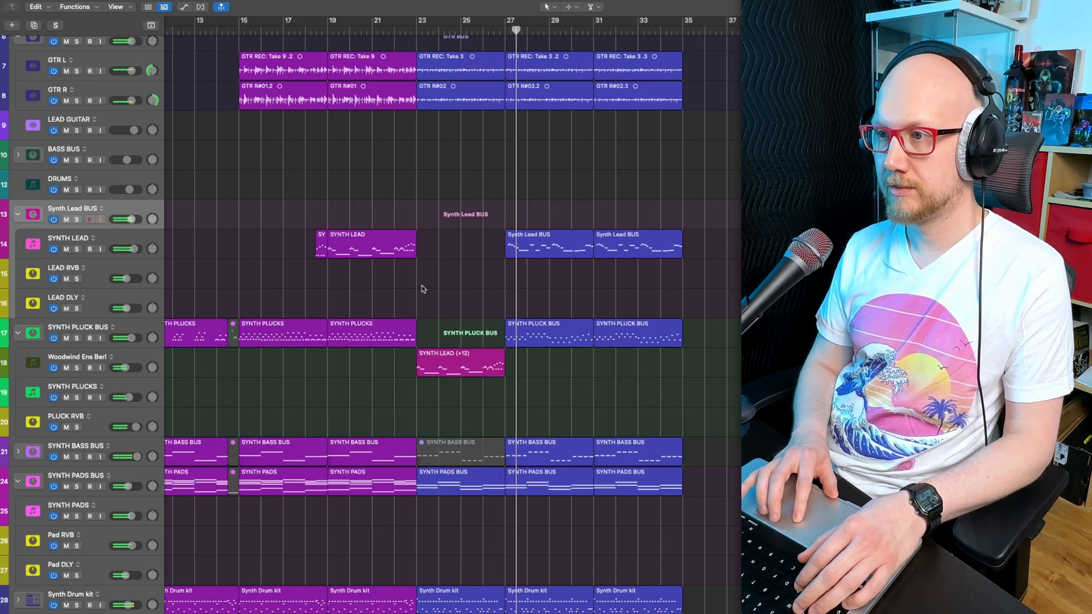
Select all regions of the bar 23 section, including SYNTH LEAD (+12), and move them behind the last blue section
scroll(517, 290, up, 3)
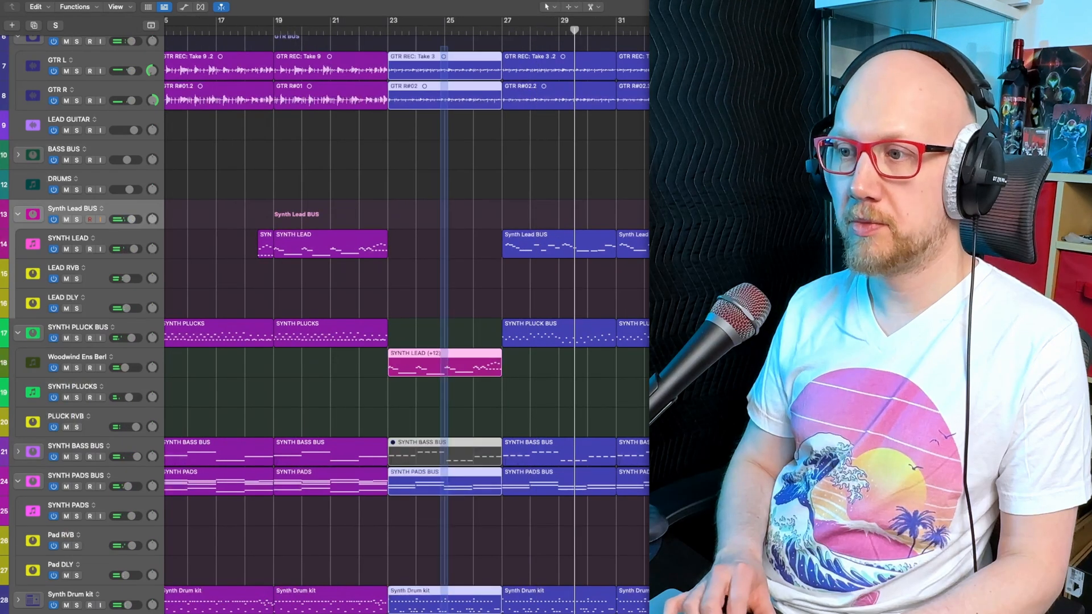
drag(441, 48, 447, 613)
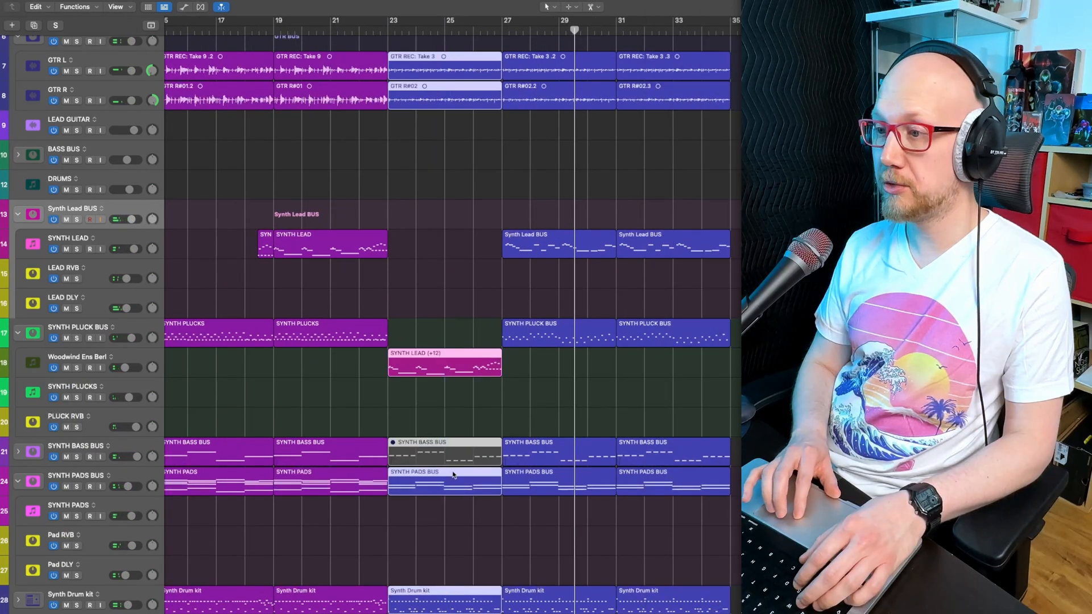
drag(440, 485, 785, 487)
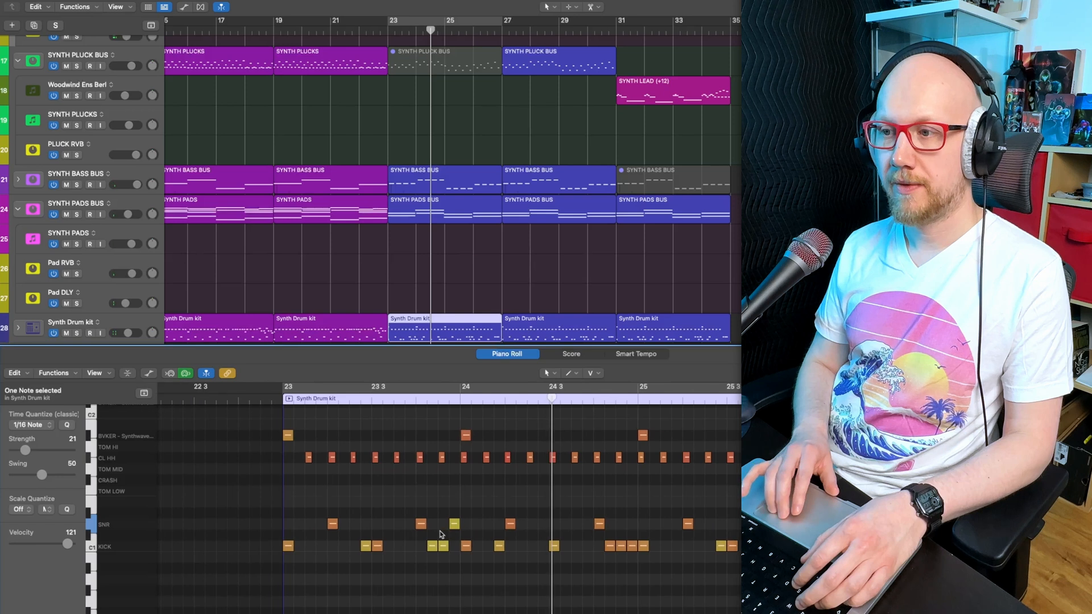
Rework the bar 23 Synth Drum kit region into quarter-note kicks, snares on beats two and four and eighth-note closed hi-hats, and play it
scroll(440, 534, right, 2)
scroll(440, 535, up, 3)
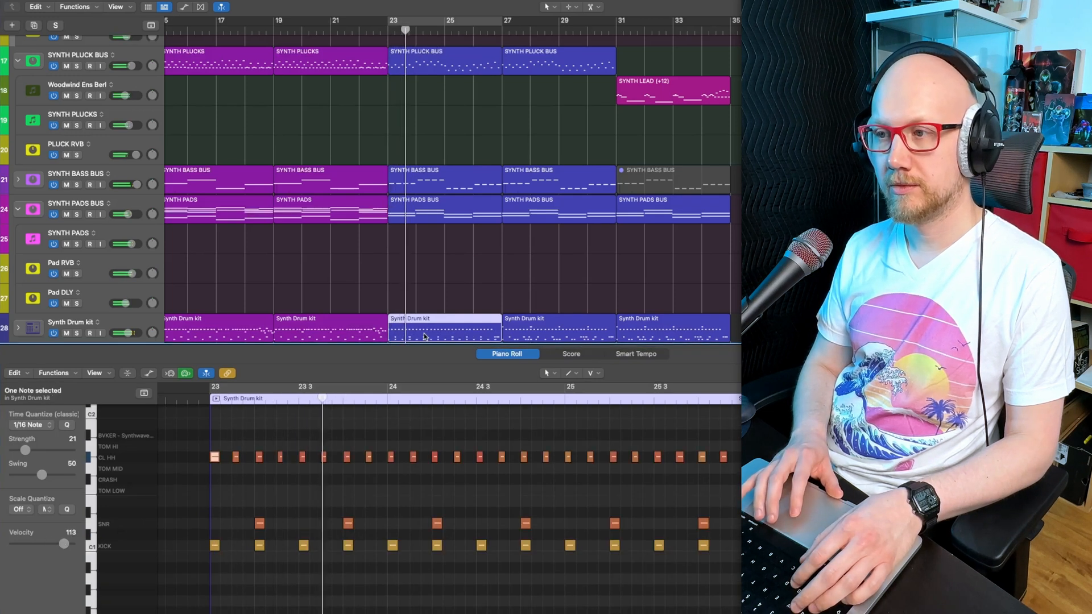
key(e)
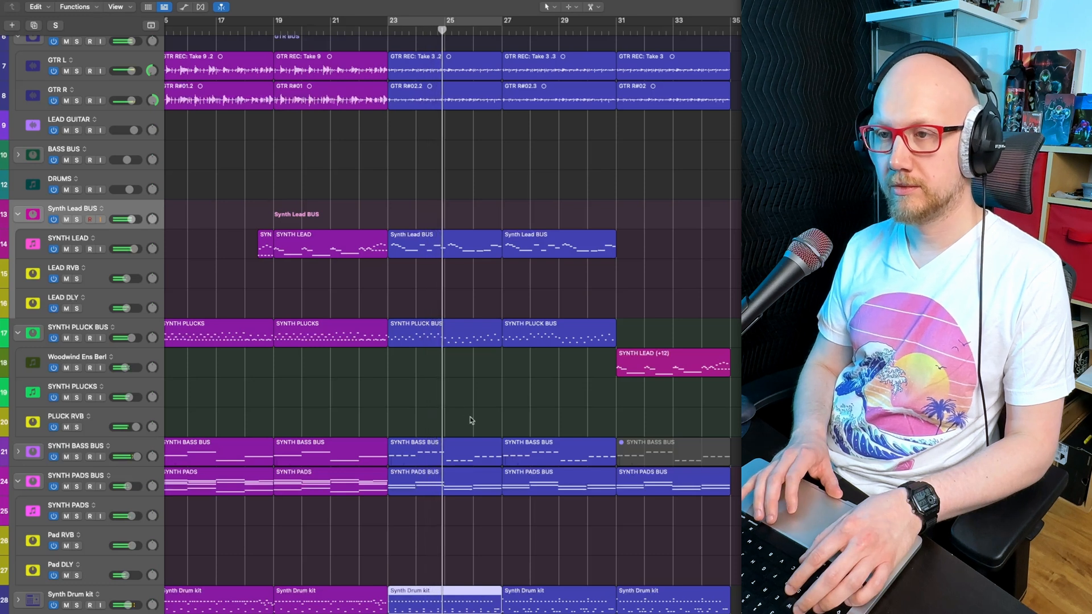
key(e)
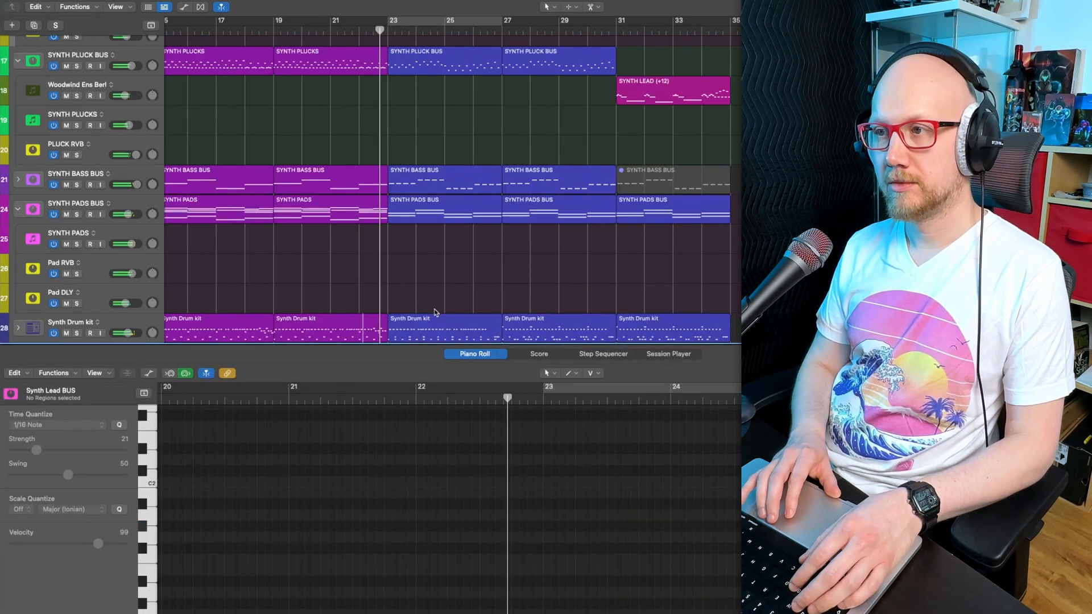
key(e)
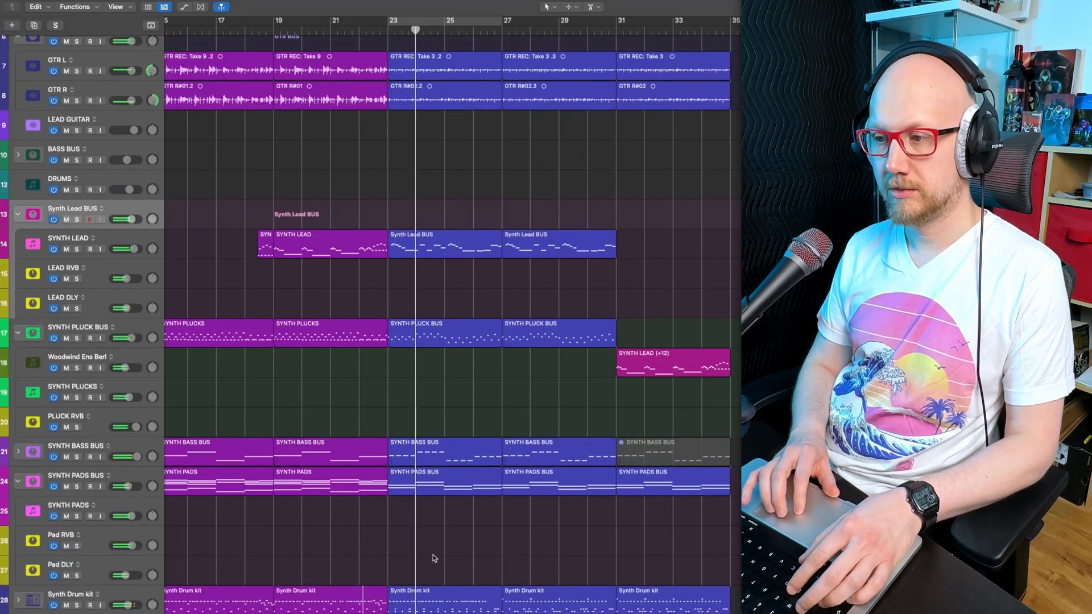
In the bar 23 Synth Drum kit region, place closed hi-hats on only the last two sixteenths of each beat, and play it
double_click(419, 592)
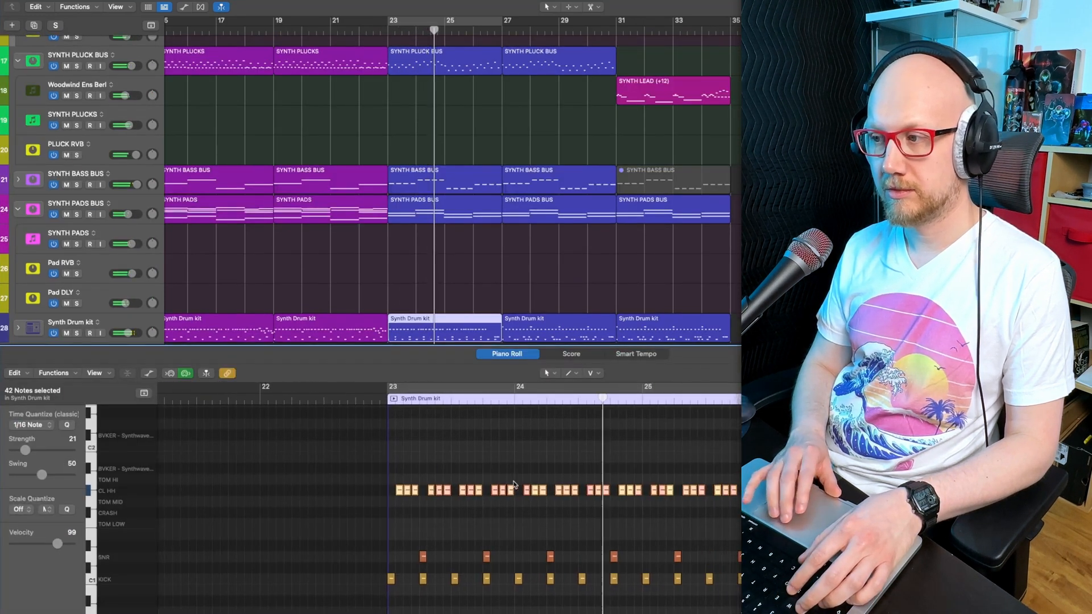
shift+click(596, 490)
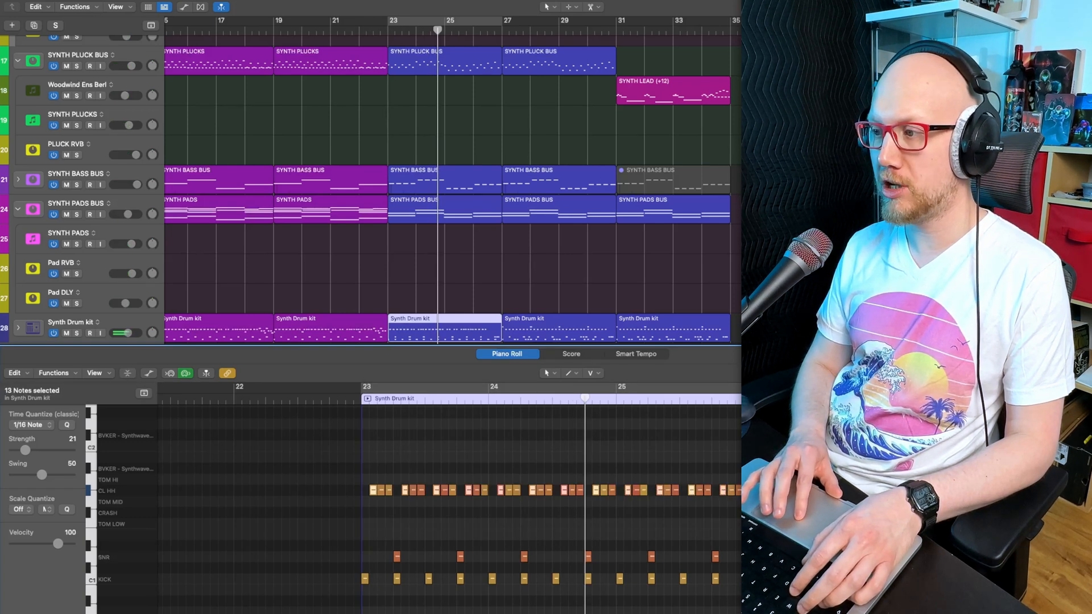
key(space)
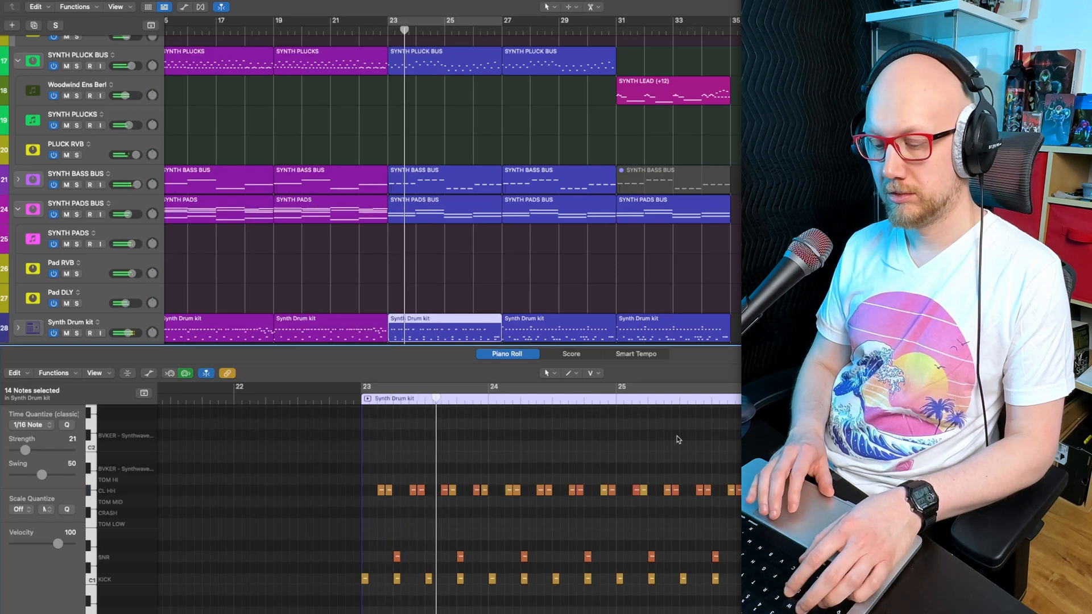
key(e)
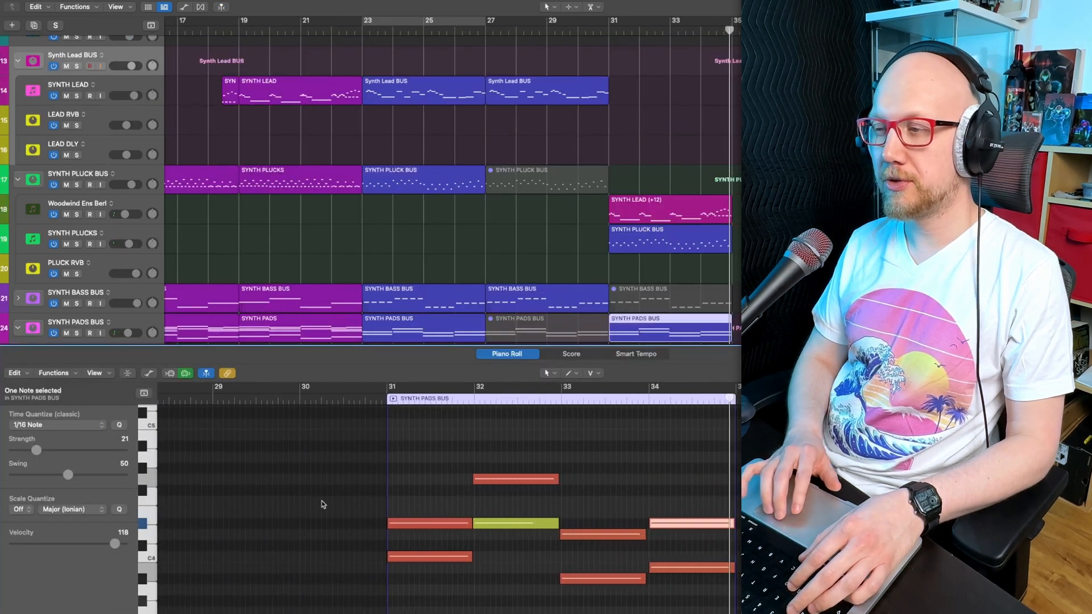
Duplicate the four remaining notes of the bar 31 SYNTH PADS BUS region one octave lower, then play them without the solo
scroll(322, 504, right, 3)
drag(322, 432, 620, 595)
drag(335, 457, 335, 466)
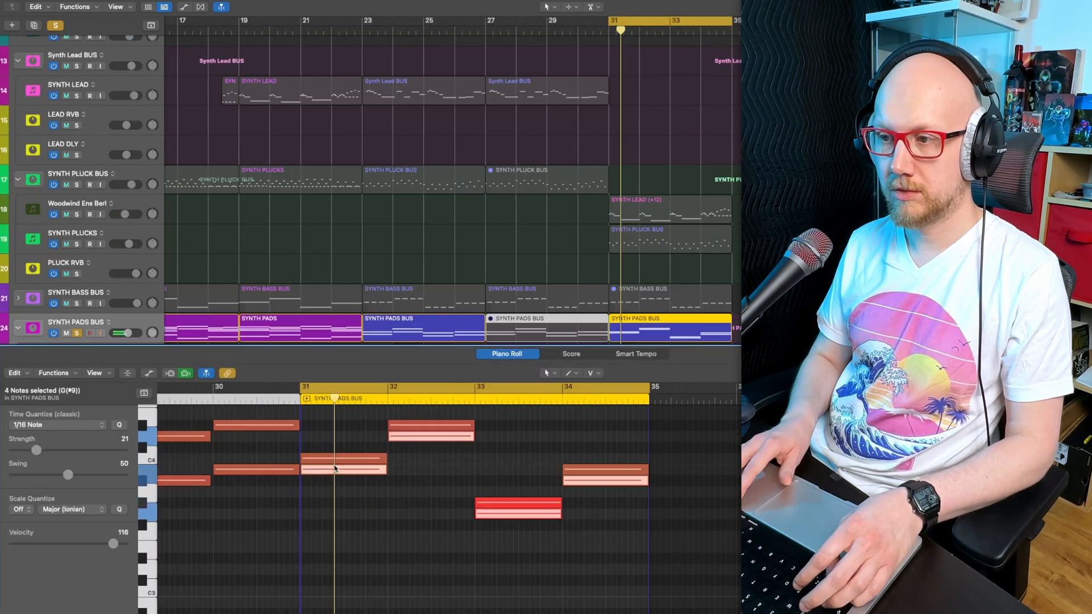
key(alt+shift+Down)
key(alt+Up)
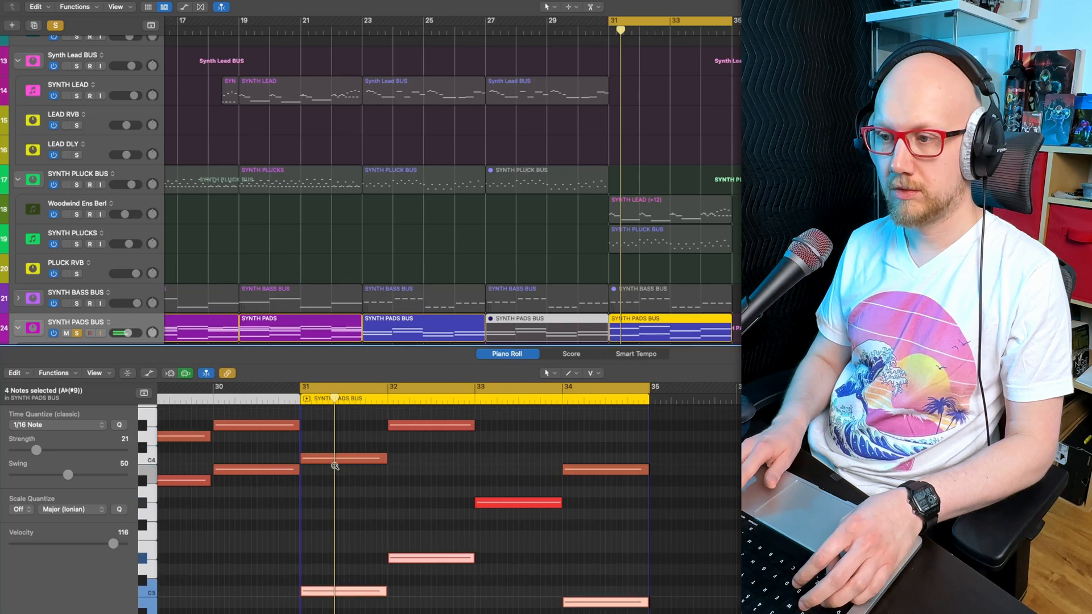
scroll(369, 466, up, 3)
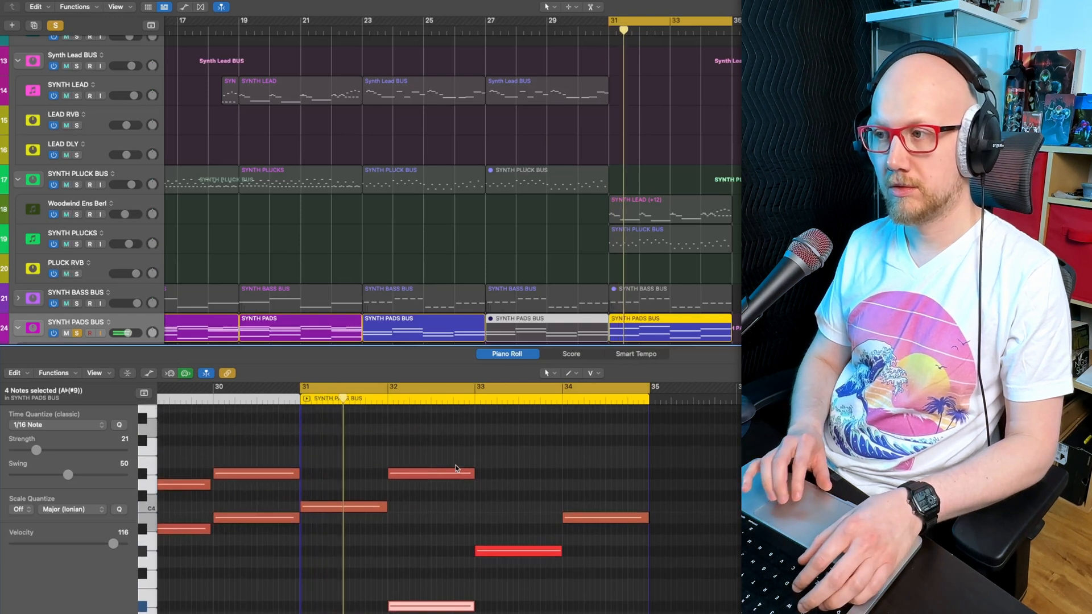
scroll(456, 468, up, 2)
key(ctrl+s)
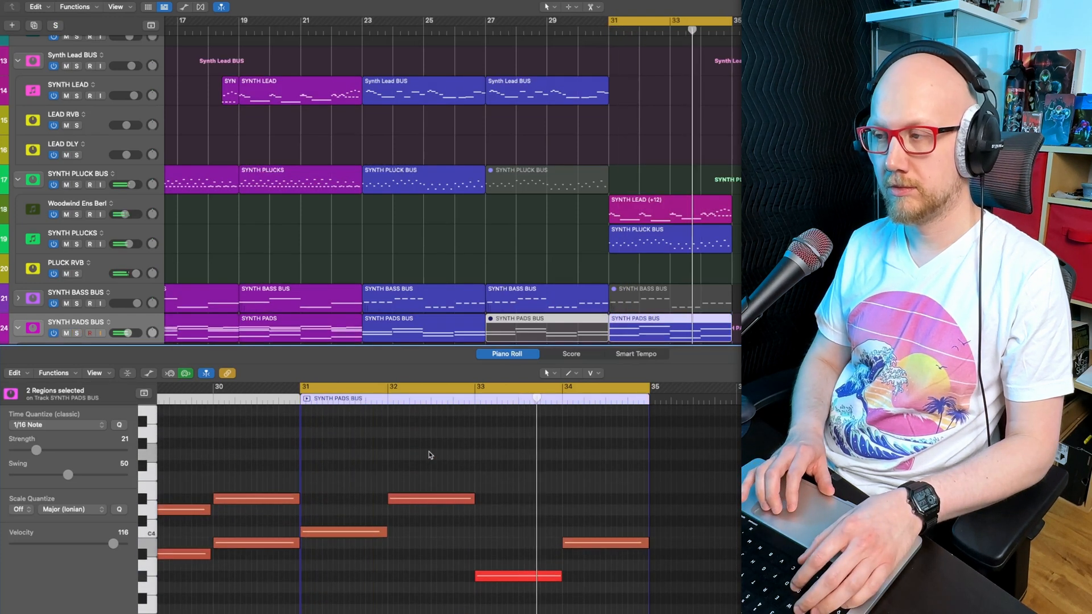
Copy the bar 31 lead, woodwind, plucks, pads and drum regions to bar 35
click(128, 170)
key(s)
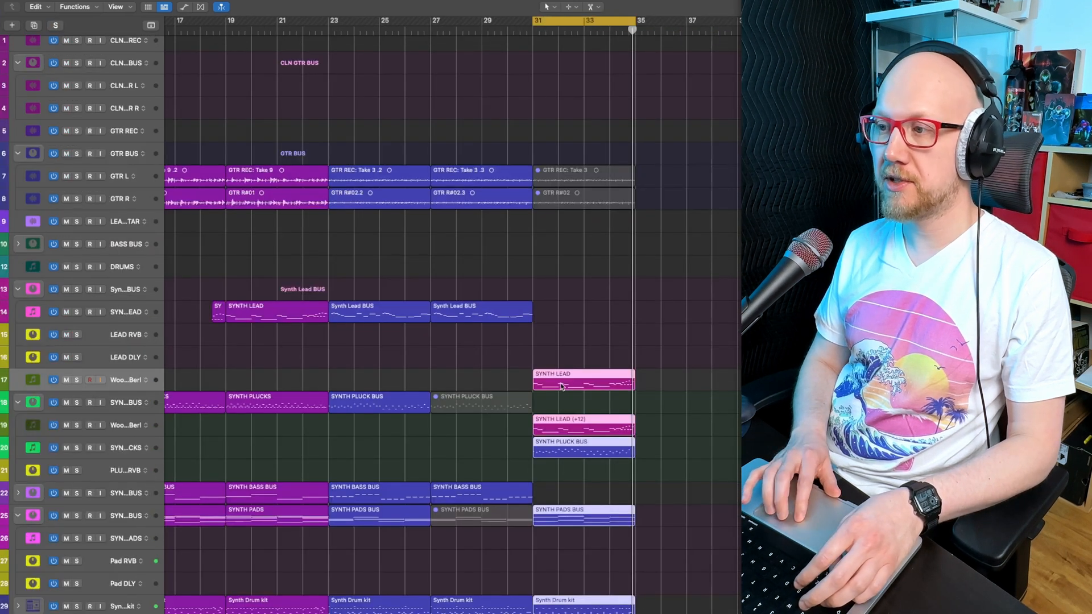
drag(561, 386, 663, 386)
click(593, 248)
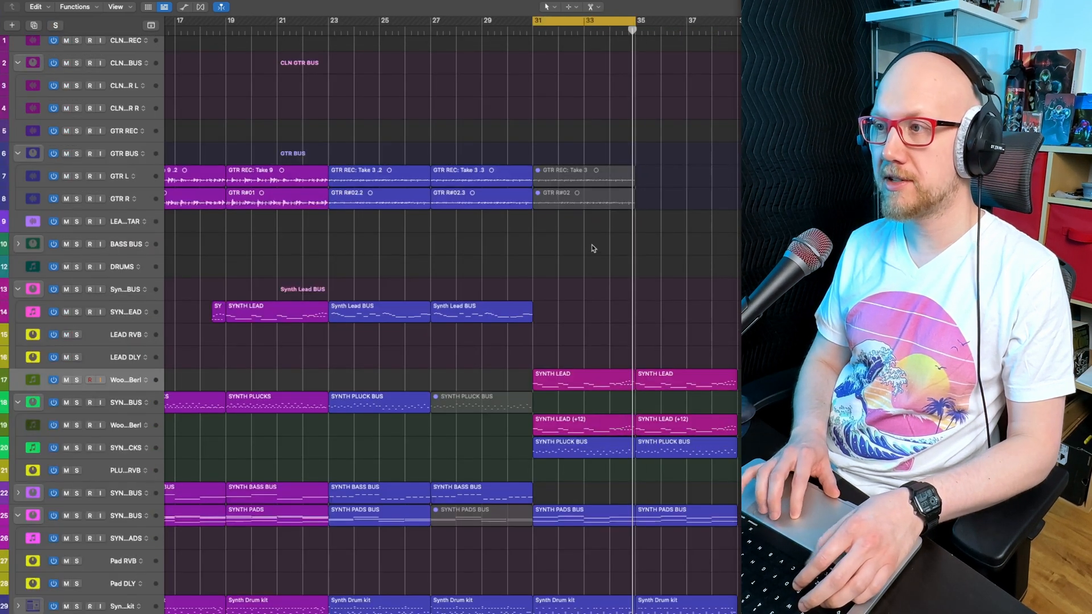
Unmute both guitar regions at bar 31, mute the SYNTH LEAD region on the upper woodwind track there, and turn off cycling
drag(593, 249, 592, 162)
click(620, 319)
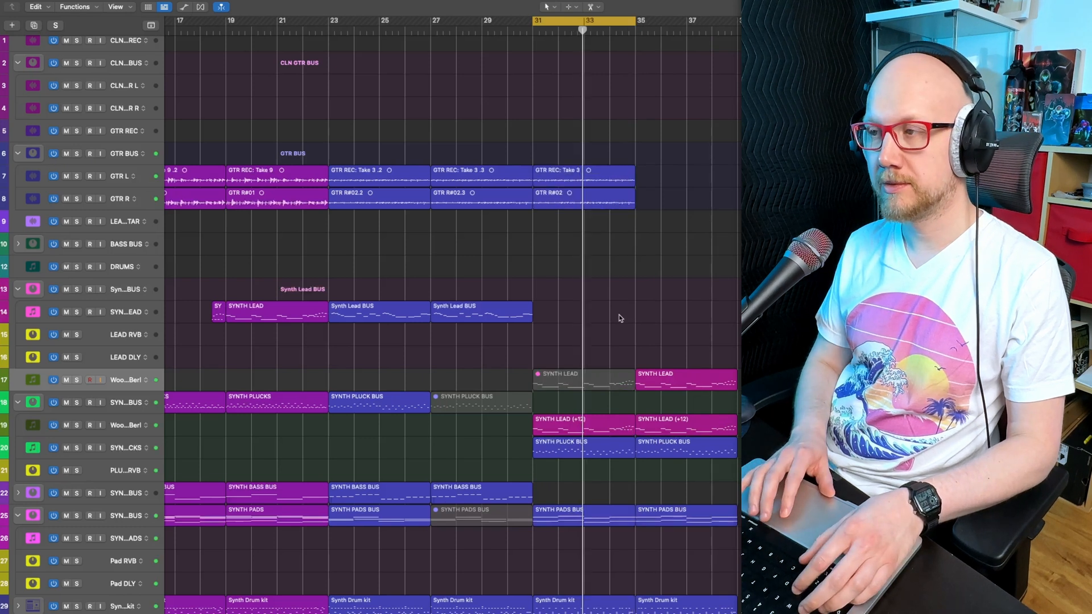
key(c)
scroll(620, 318, left, 15)
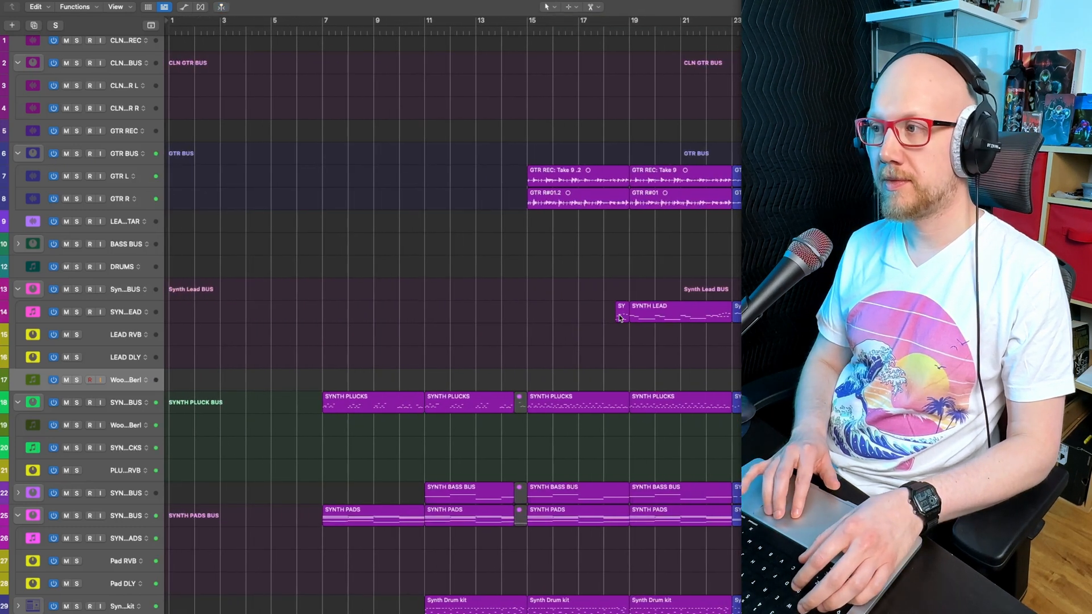
scroll(620, 318, right, 5)
scroll(620, 318, down, 5)
scroll(620, 318, right, 3)
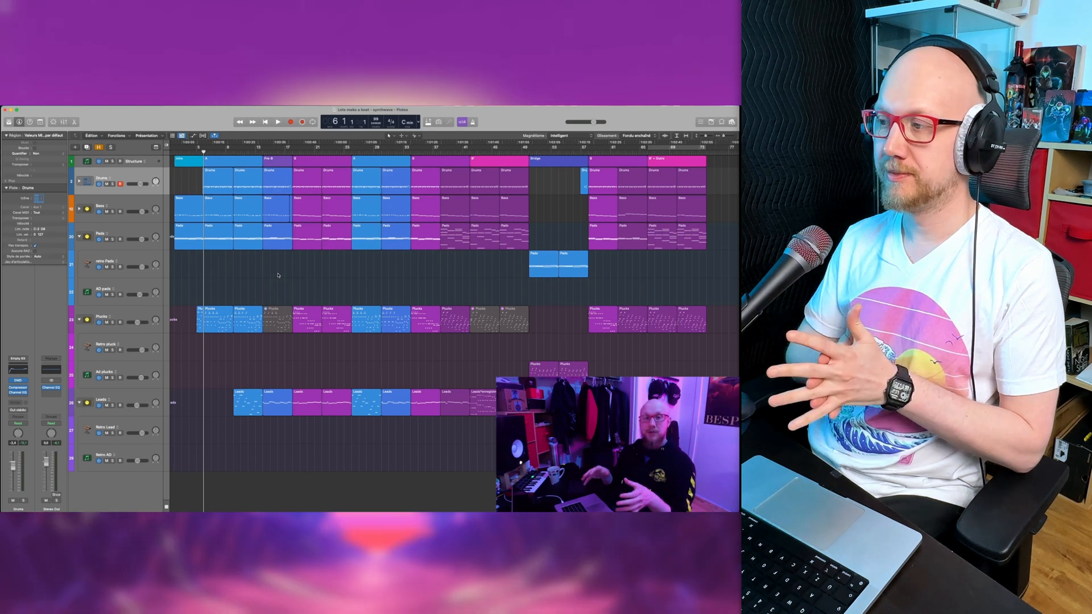
Skim the earlier synthwave tutorial video for its sections on automation curves, plucks reverb, drum contrast and pad filter movements
click(101, 497)
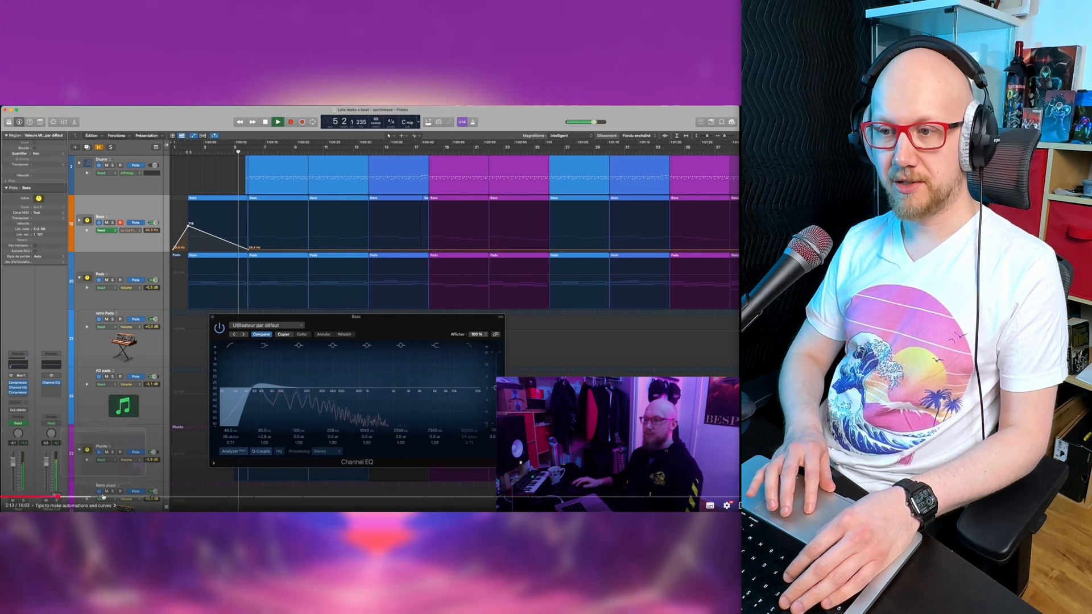
click(145, 496)
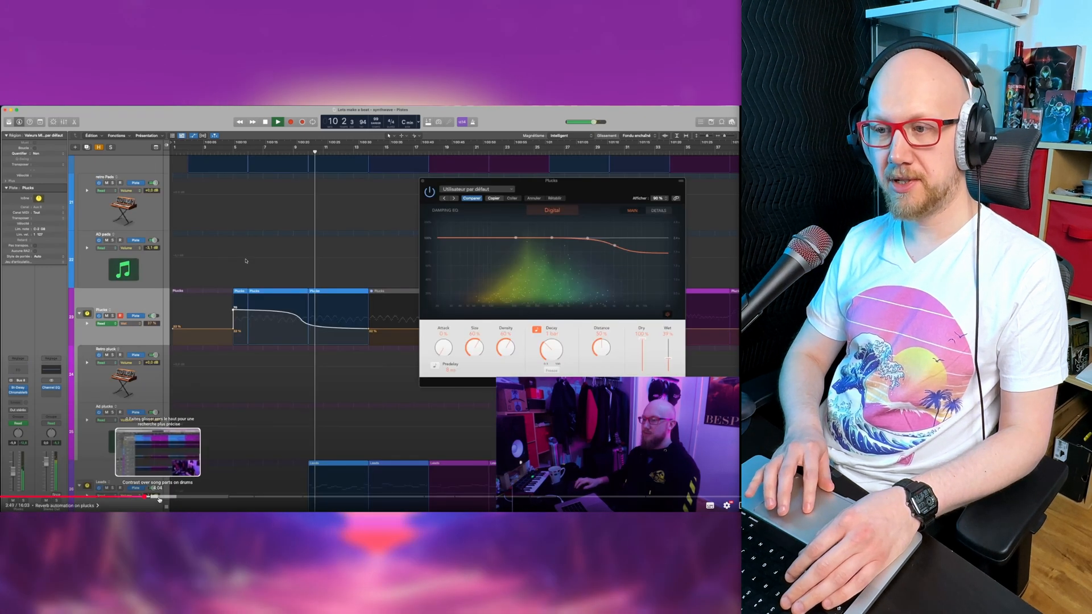
drag(159, 499, 139, 497)
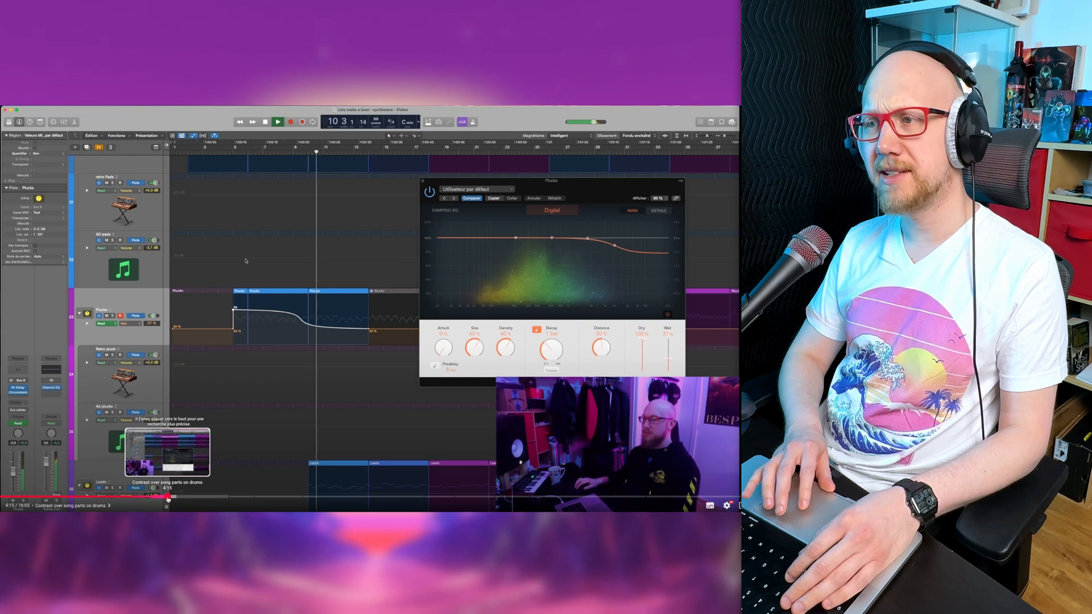
click(176, 498)
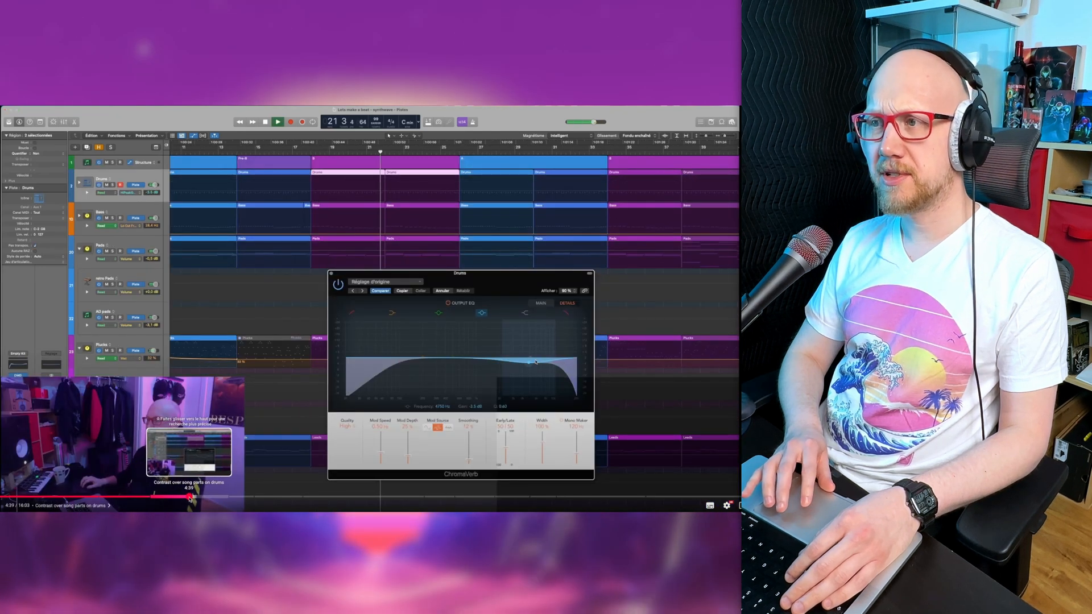
click(190, 498)
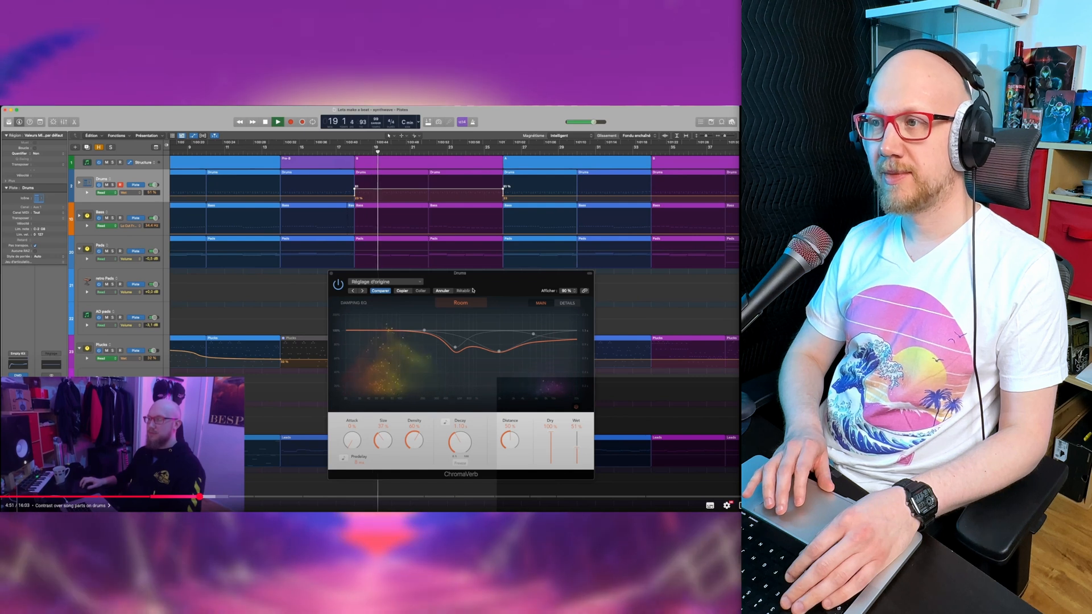
key(space)
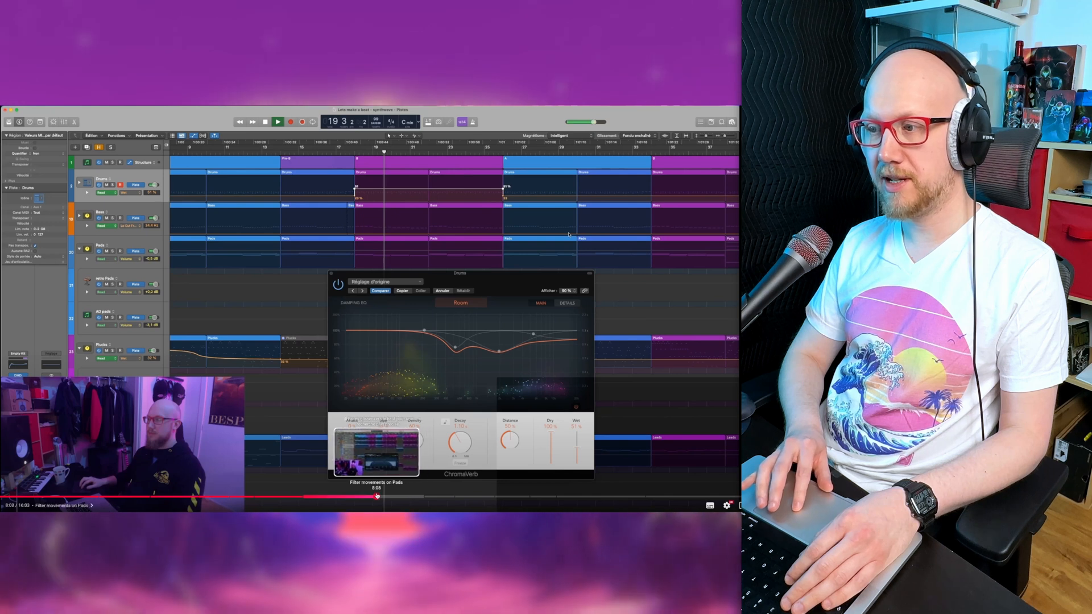
click(393, 496)
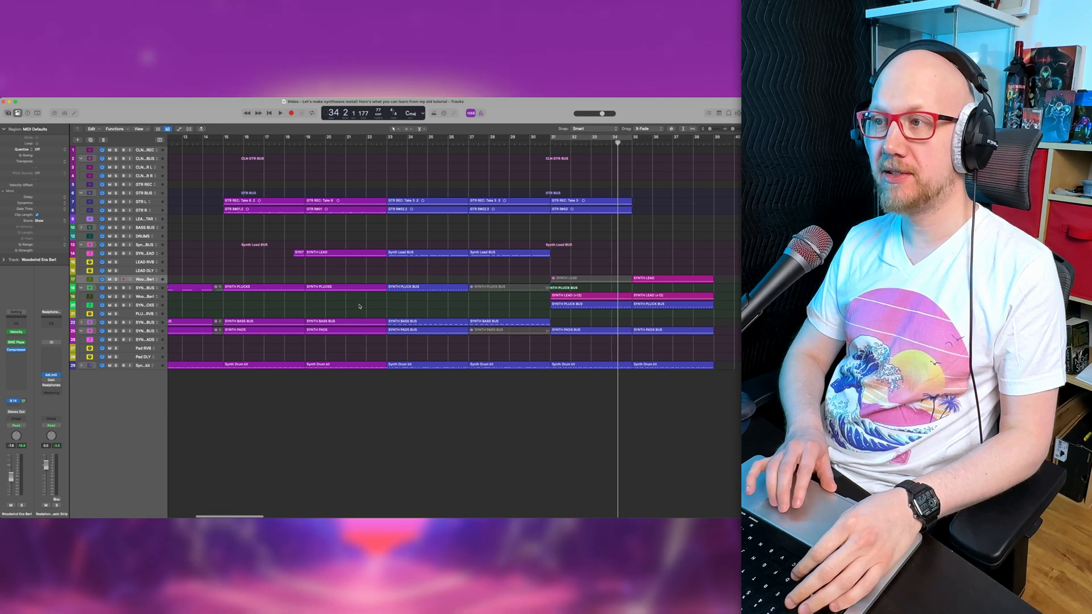
On the SYNTH PADS BUS Channel EQ, raise the low cut and automate the high cut from 1590 Hz at bar 7 to 20000 Hz at bar 11
scroll(359, 306, up, 4)
scroll(359, 305, left, 5)
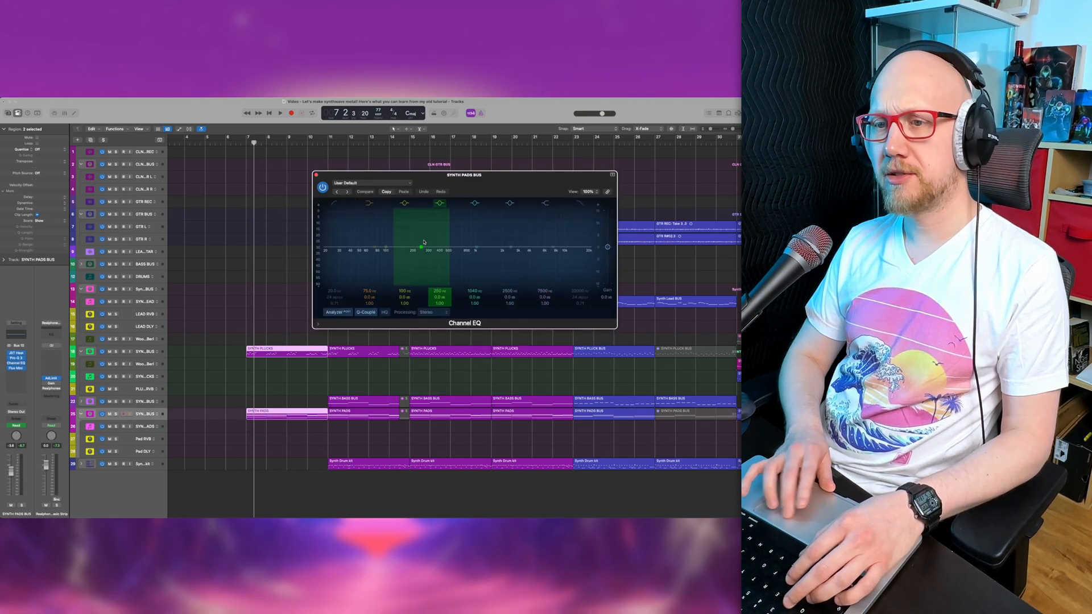
drag(398, 167, 241, 157)
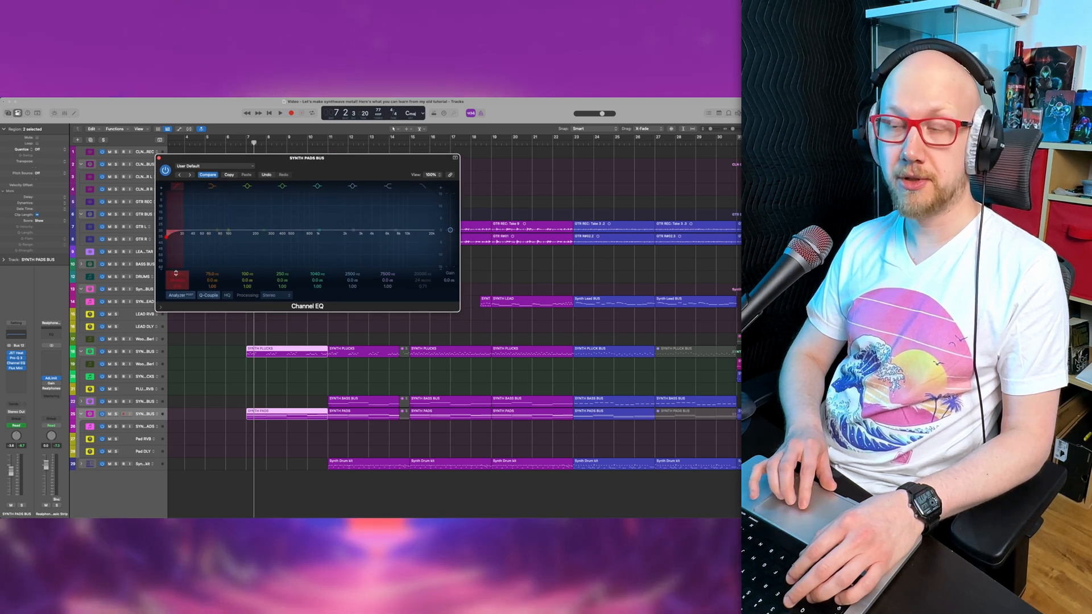
drag(176, 273, 176, 250)
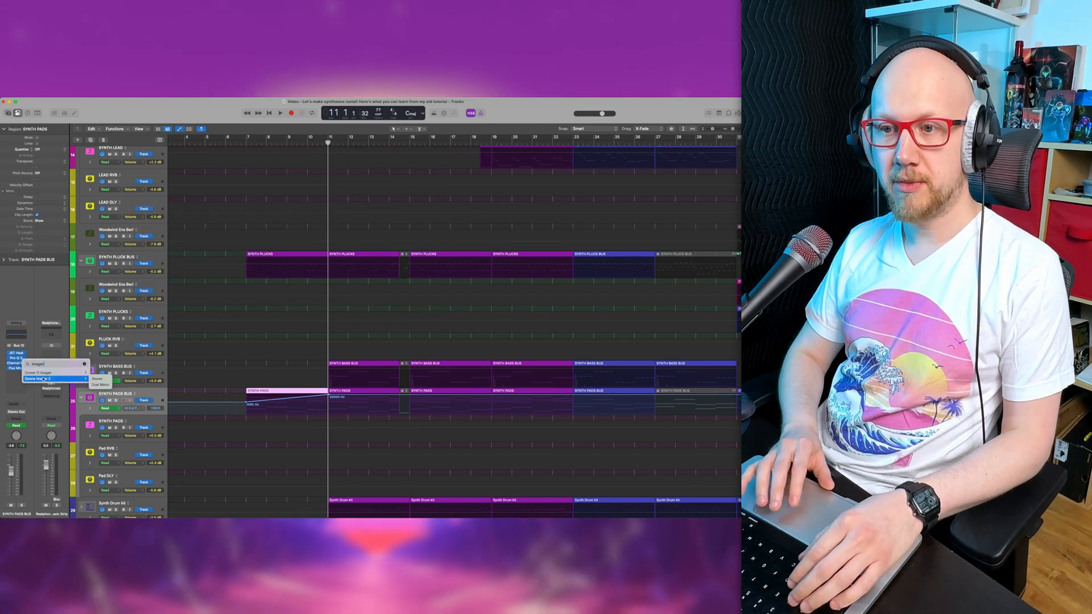
Insert a stereo Ozone Imager 2 on the SYNTH PADS BUS and automate its Width from about -62 at bar 7 to 0 at bar 11
click(97, 379)
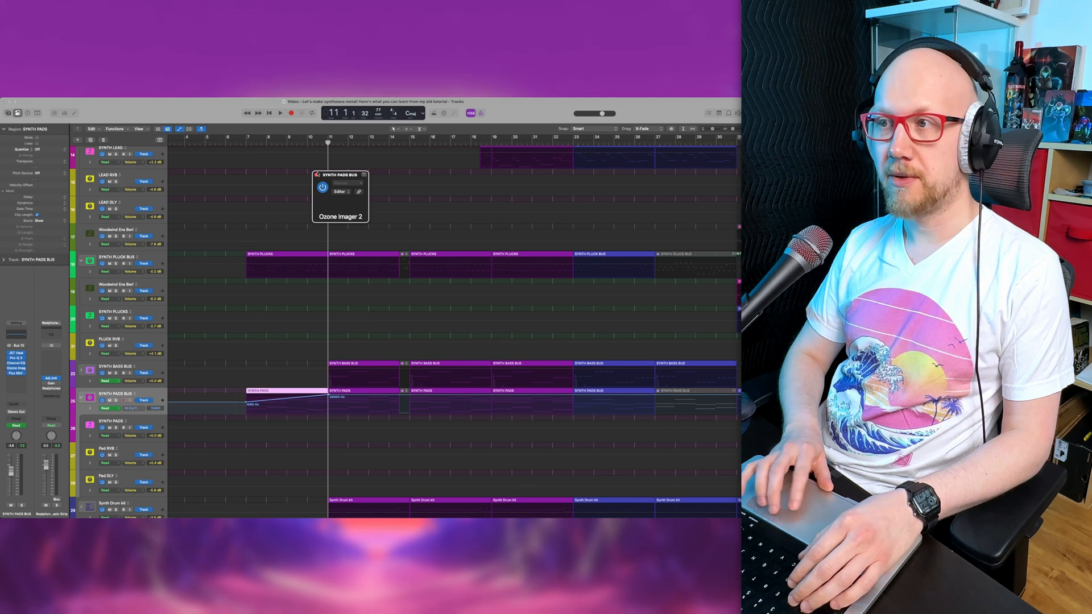
drag(442, 186, 263, 191)
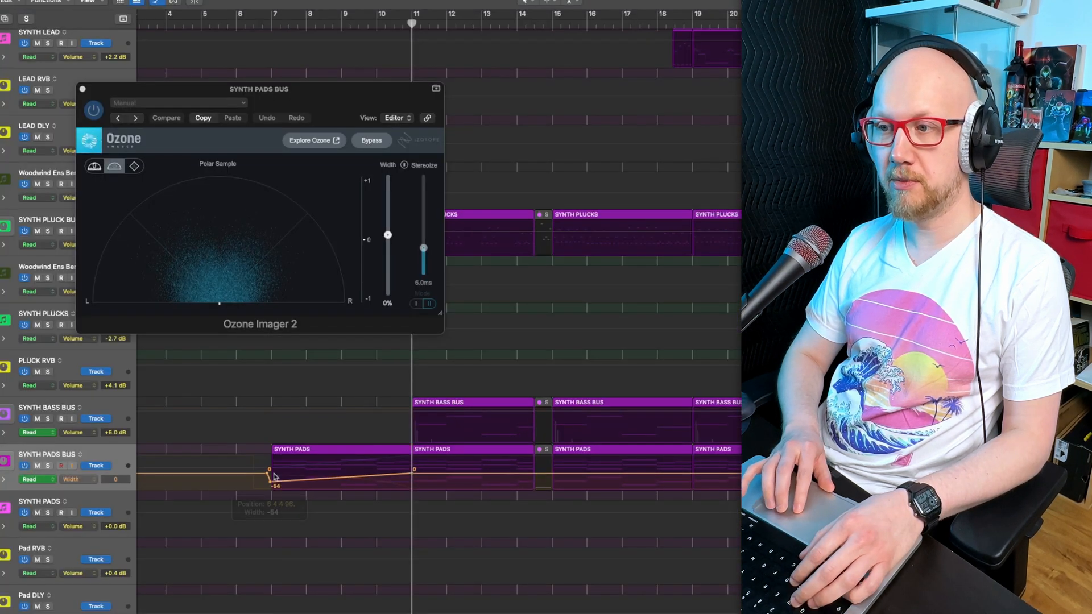
click(283, 450)
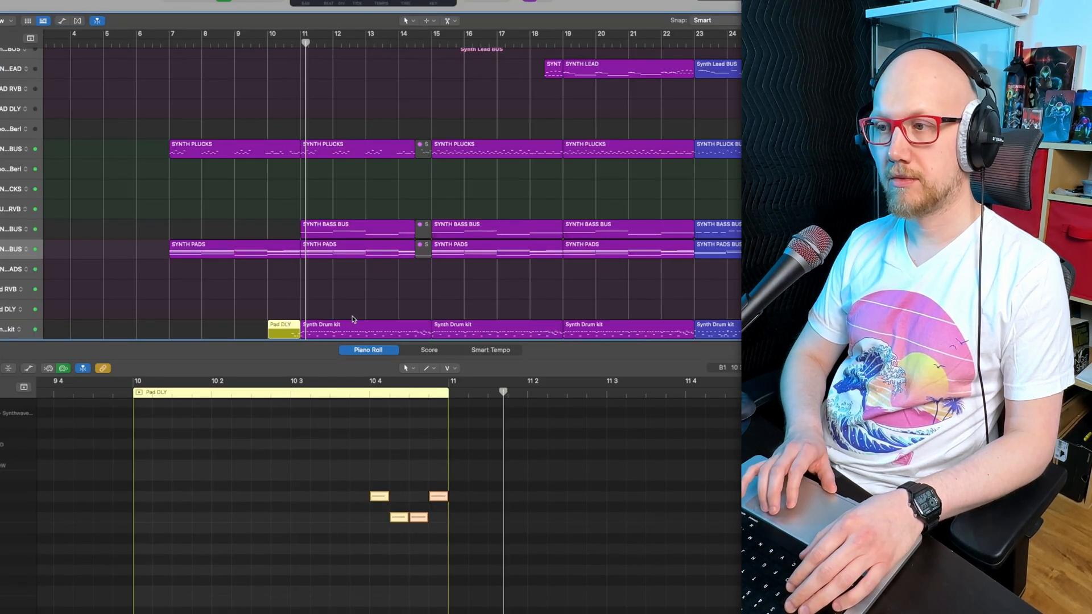
Reverse the SYNTH PADS BUS automation from bar 7 to 11: Width 0 to -53, low cut 20 to 334 Hz, high cut 20000 to 525 Hz
key(e)
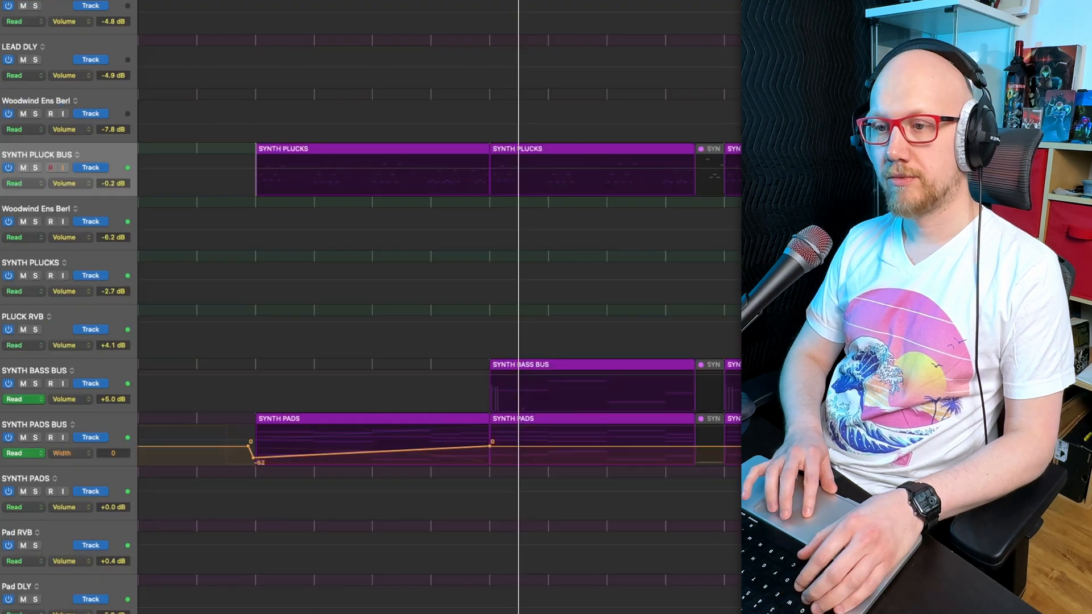
click(1, 453)
scroll(266, 407, down, 3)
scroll(266, 407, down, 1)
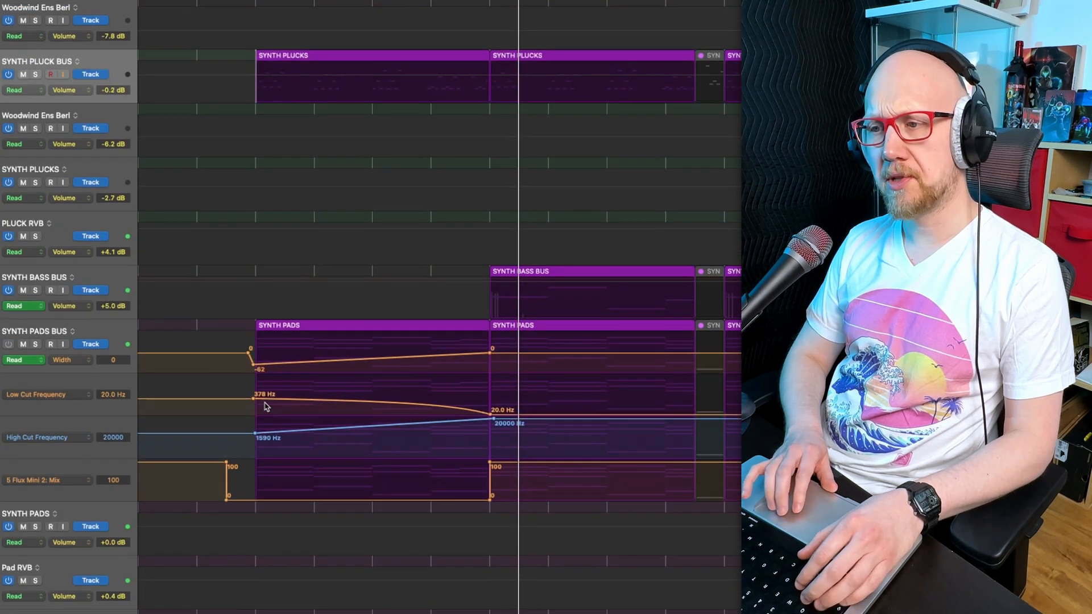
drag(321, 418, 270, 413)
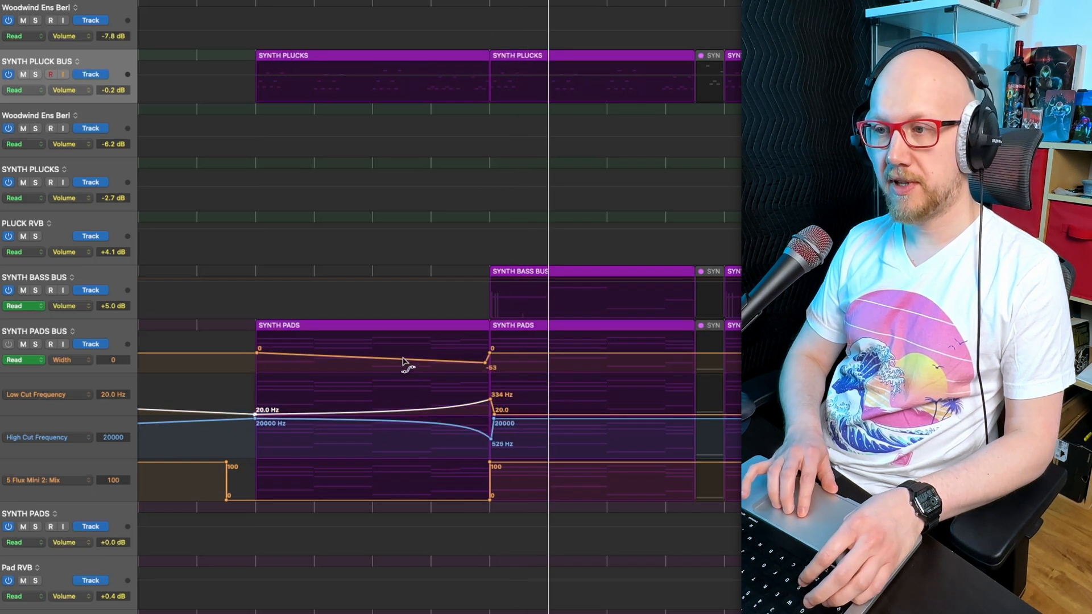
Bend the SYNTH PADS BUS Width automation into a curve between bars 7 and 11, and move its -53 point closer to bar 11
drag(402, 362, 409, 274)
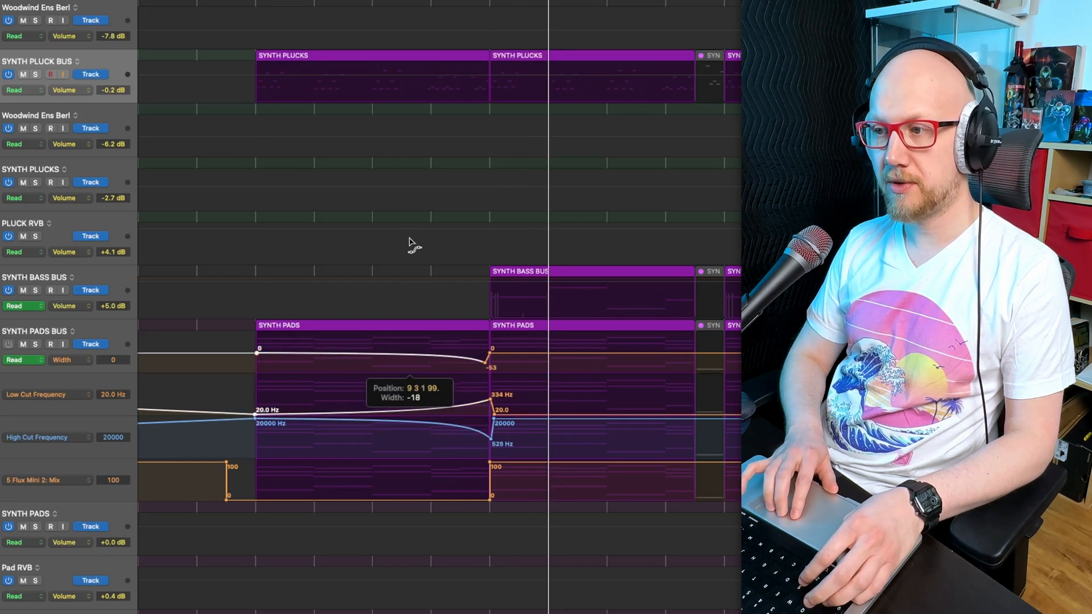
drag(485, 362, 488, 363)
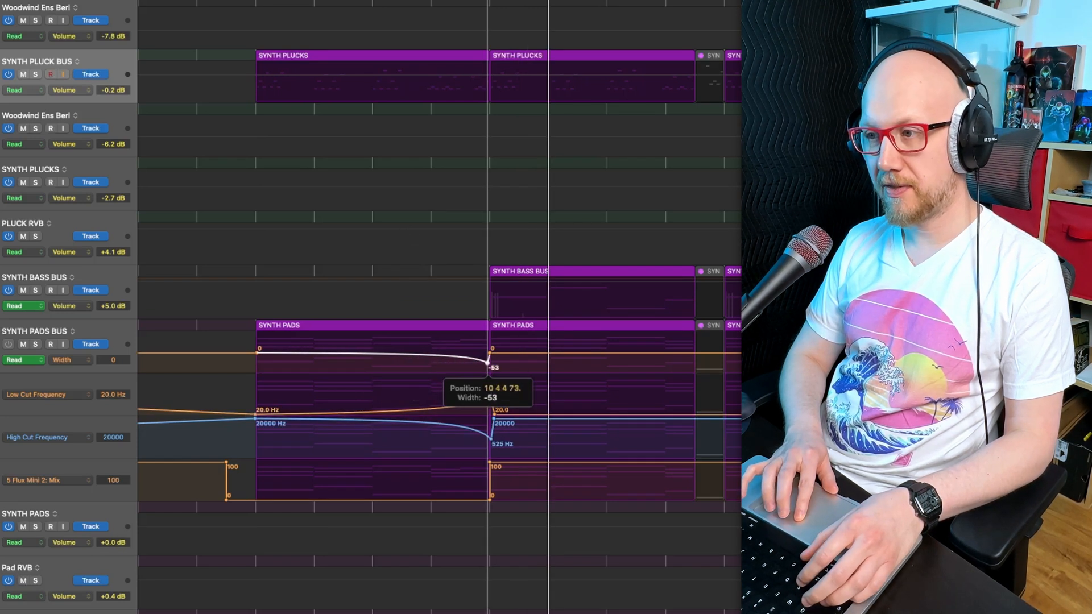
Adjust the end of the SYNTH PADS BUS low cut frequency automation where the bass comes in at bar 11
click(353, 330)
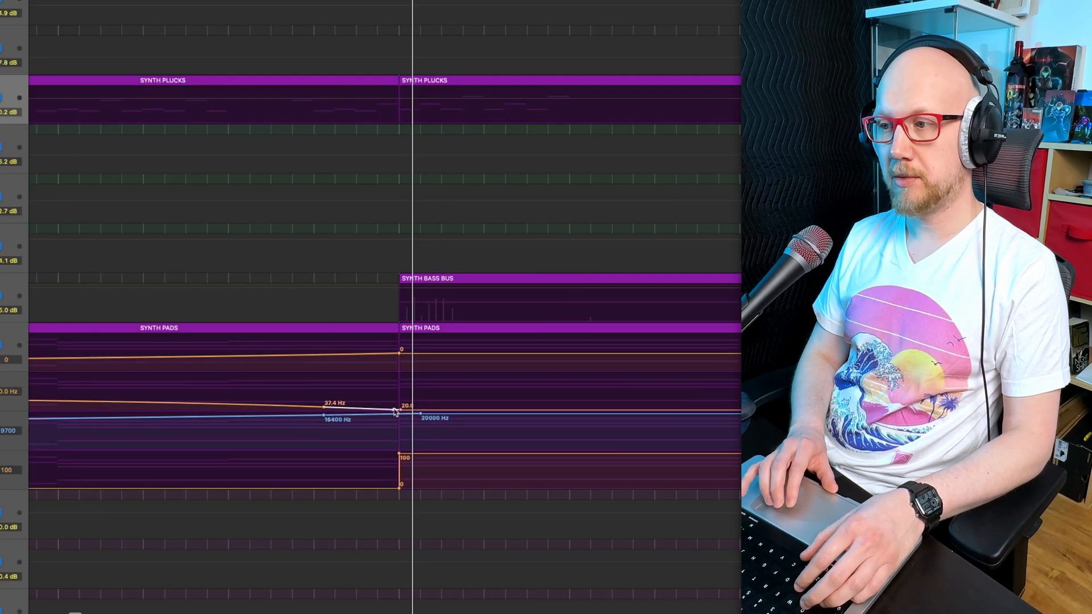
drag(396, 412, 402, 391)
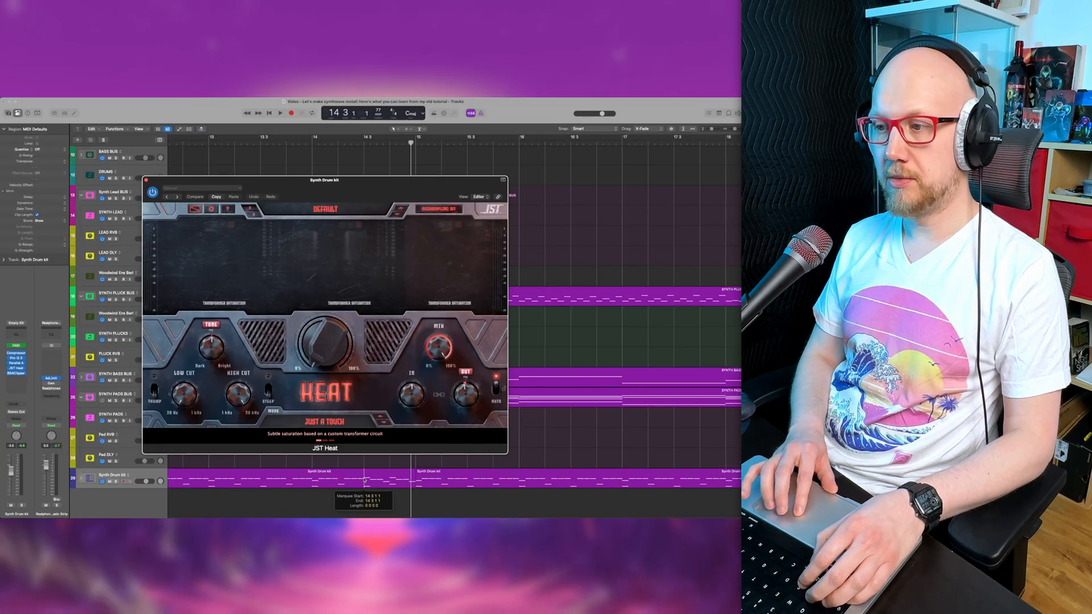
Marquee-select the Synth Drum kit part from 14 3 1 to about bar 15 and set its JST Heat to the Blood Thirsty mode
drag(364, 480, 414, 480)
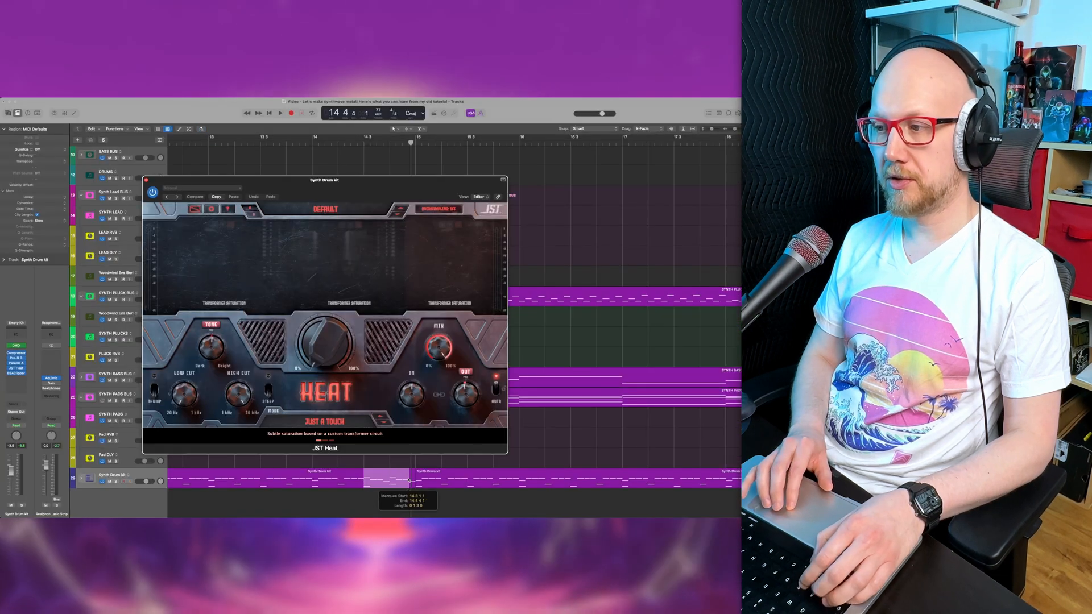
key(a)
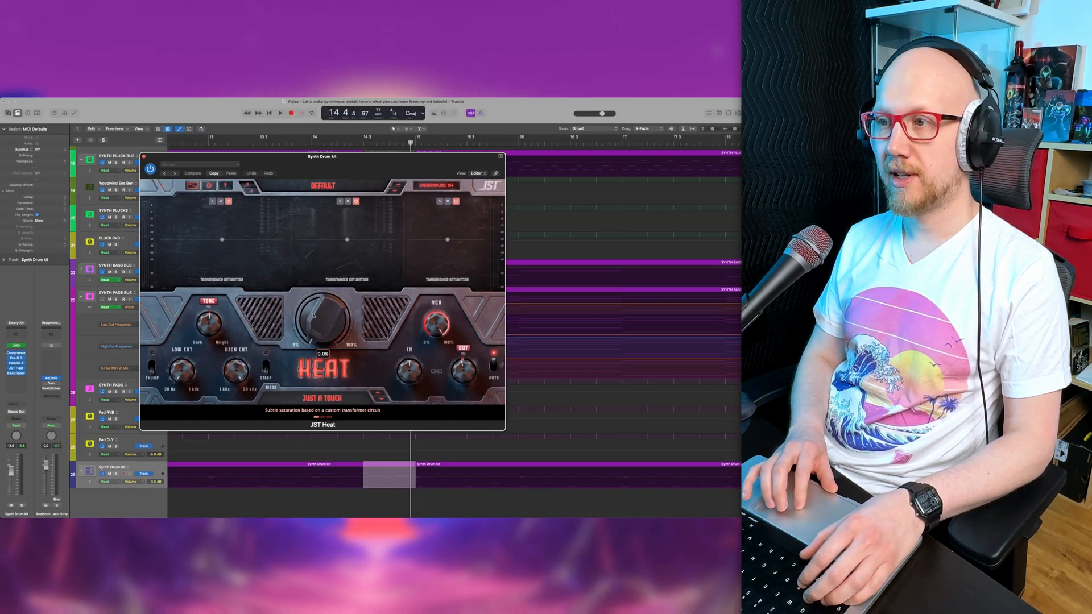
click(322, 397)
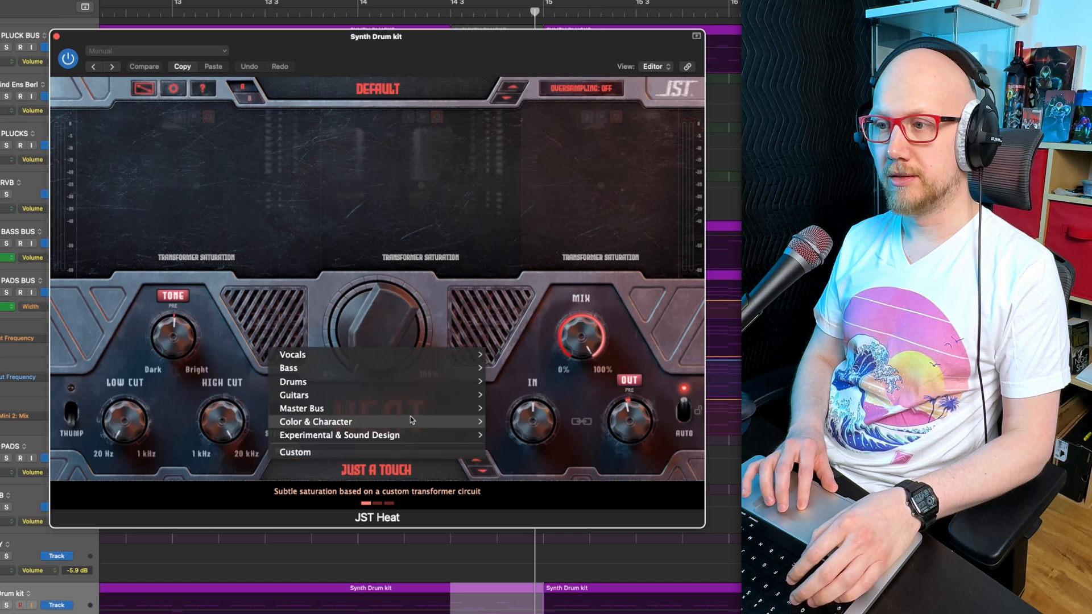
mouse_move(342, 371)
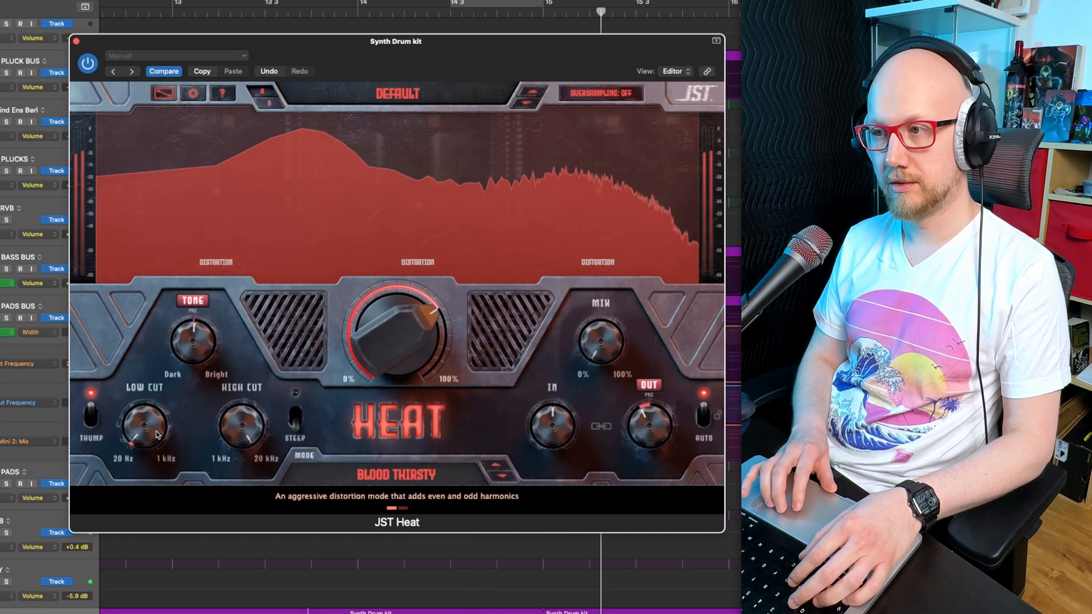
drag(529, 69, 496, 78)
key(space)
key(super+w)
key(a)
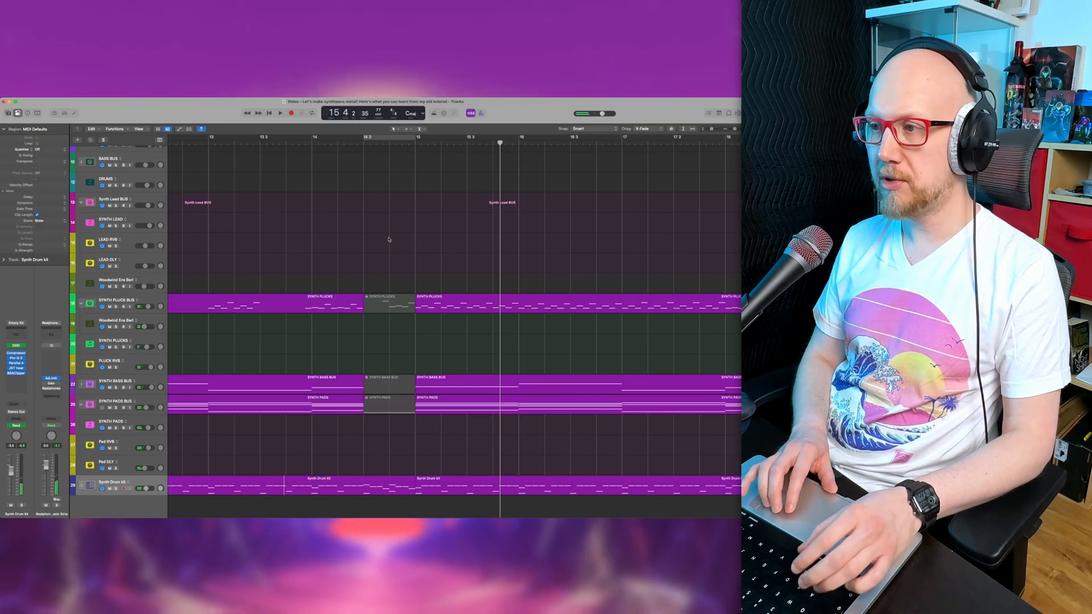
Automate the PLUCK RVB Gain down to -47.6 dB between bars 19 and 23 and play back the change
scroll(390, 239, right, 1)
scroll(401, 304, down, 5)
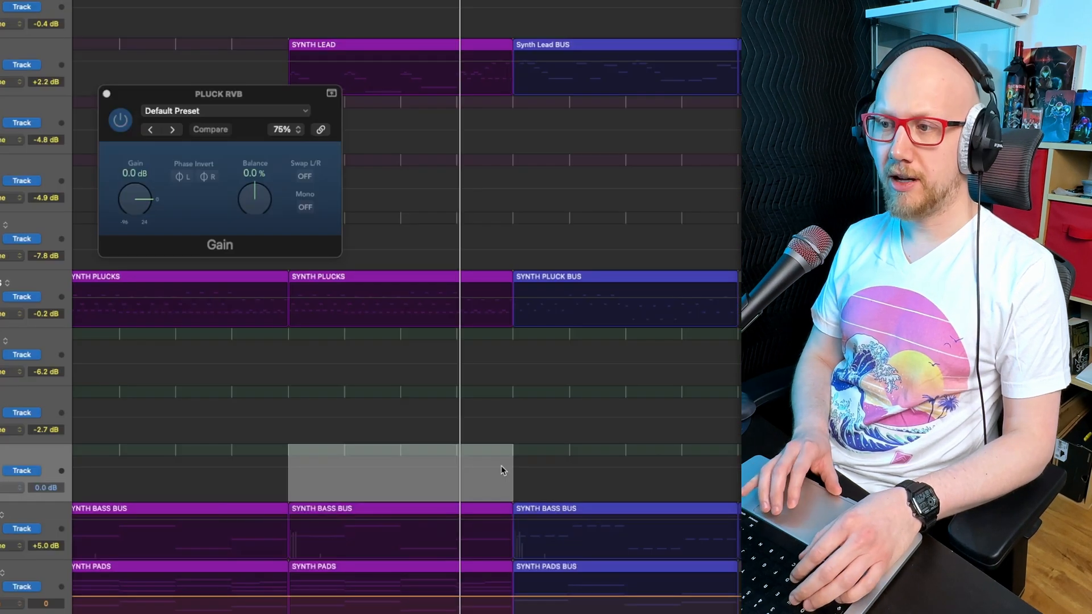
click(405, 470)
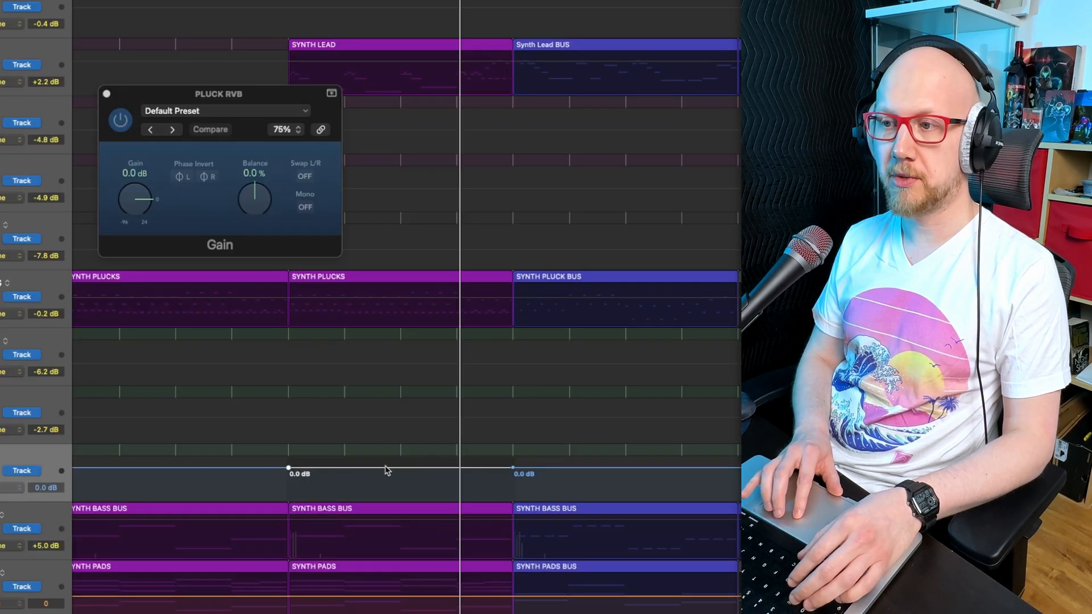
drag(386, 470, 275, 487)
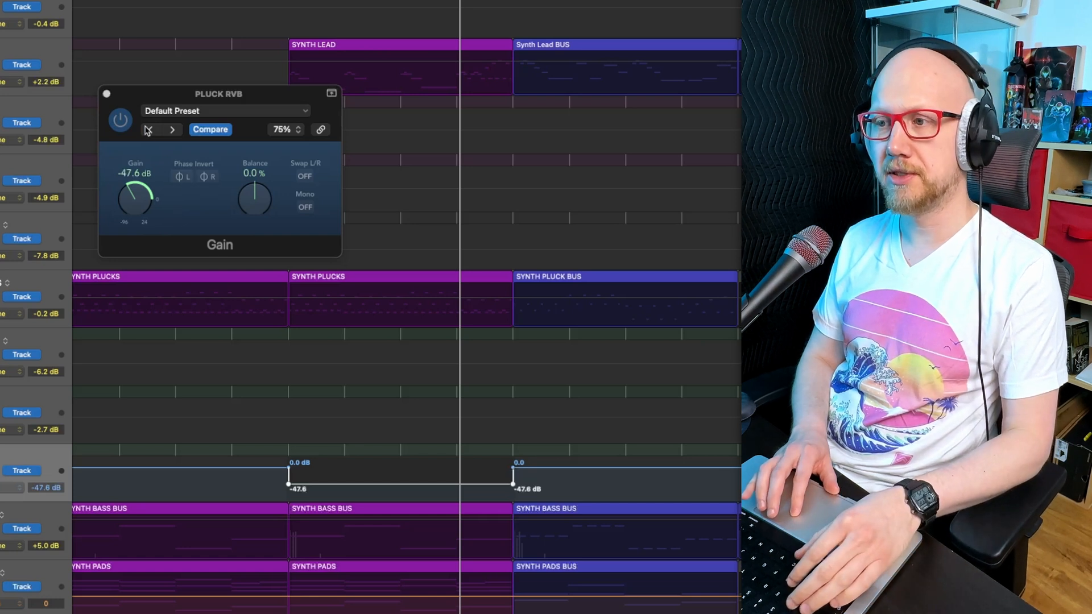
click(266, 352)
key(space)
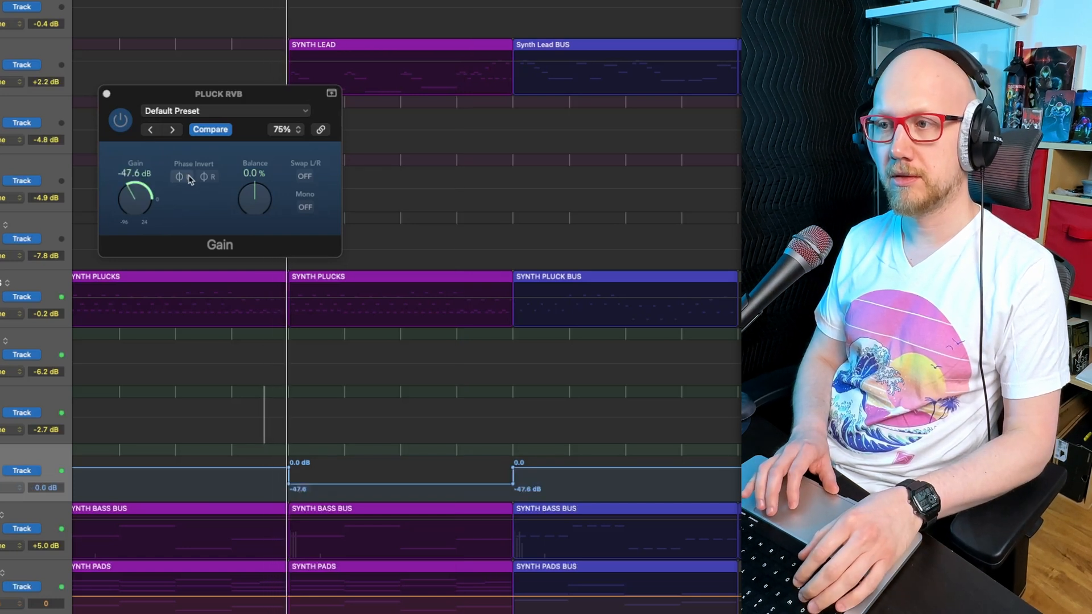
click(107, 94)
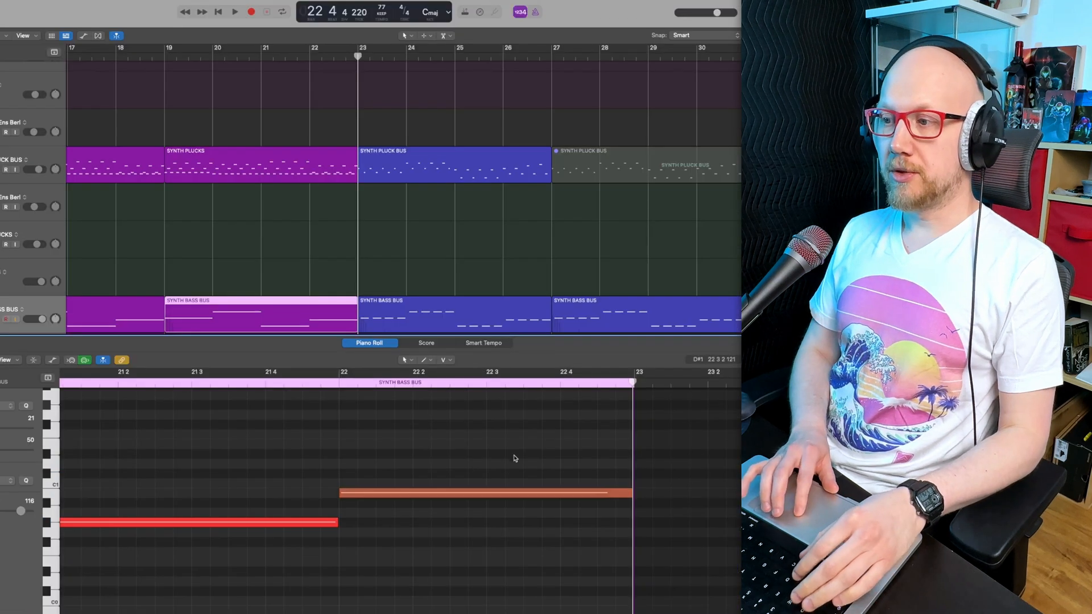
Mute the SYNTH BASS BUS note in bar 22 and automate the low cut of a Channel EQ from 20 to 875 Hz across that bar
drag(524, 453, 477, 522)
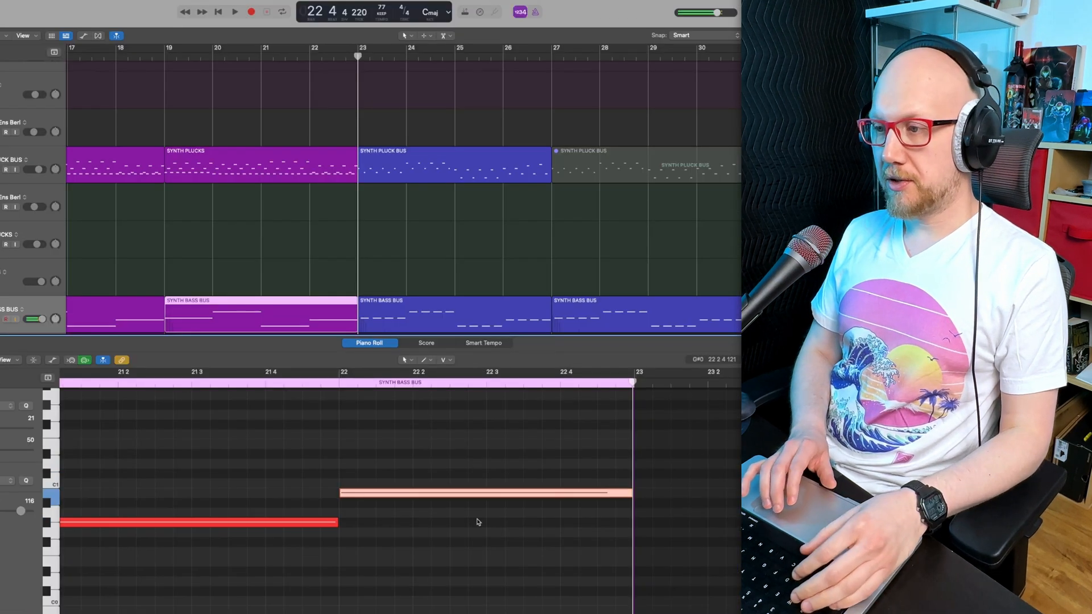
key(ctrl+m)
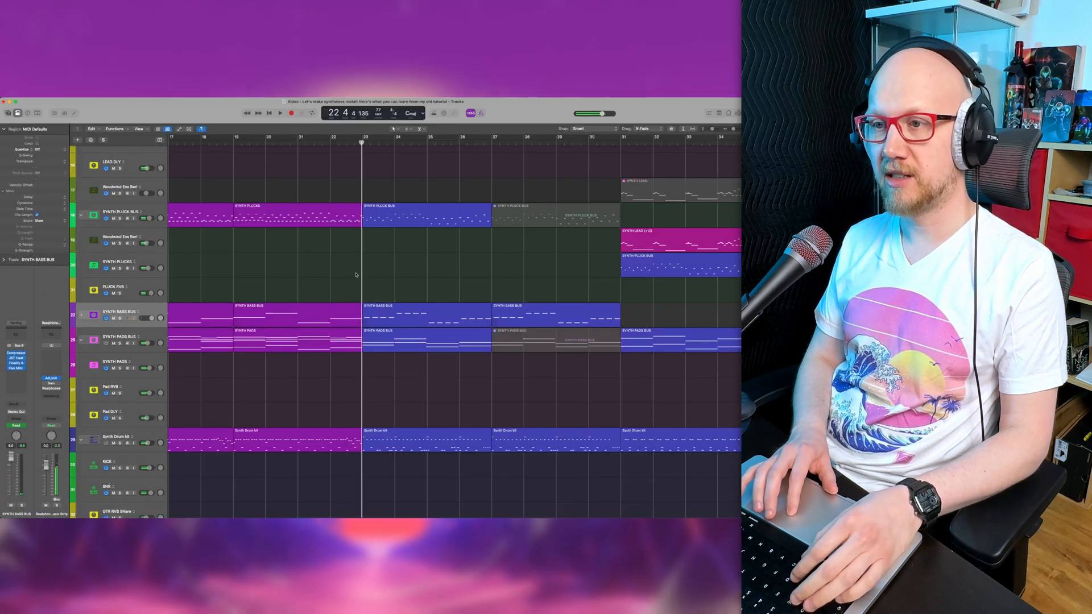
click(18, 368)
click(34, 380)
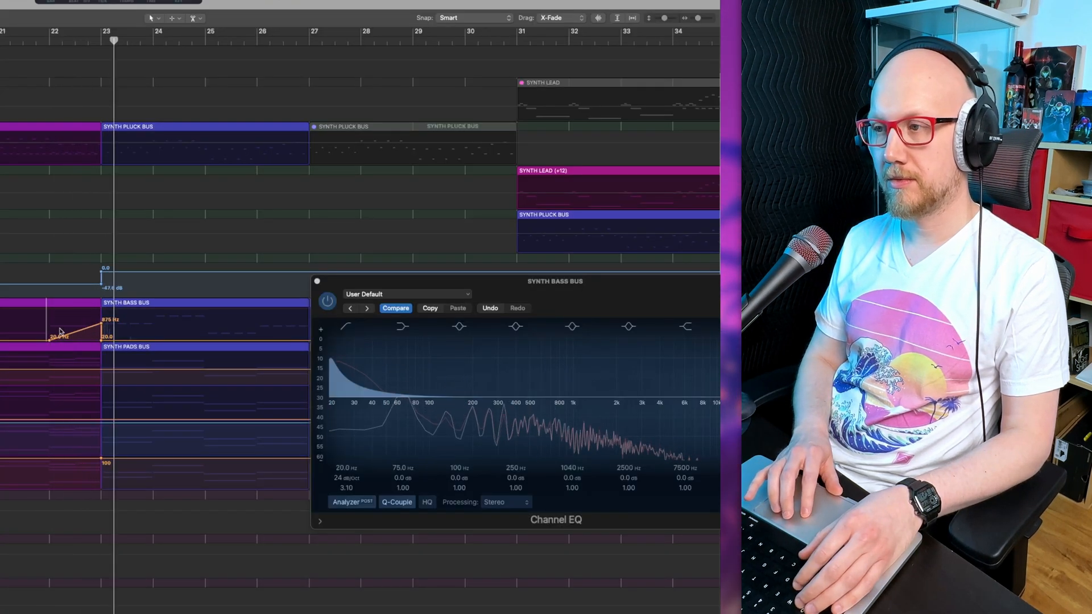
key(space)
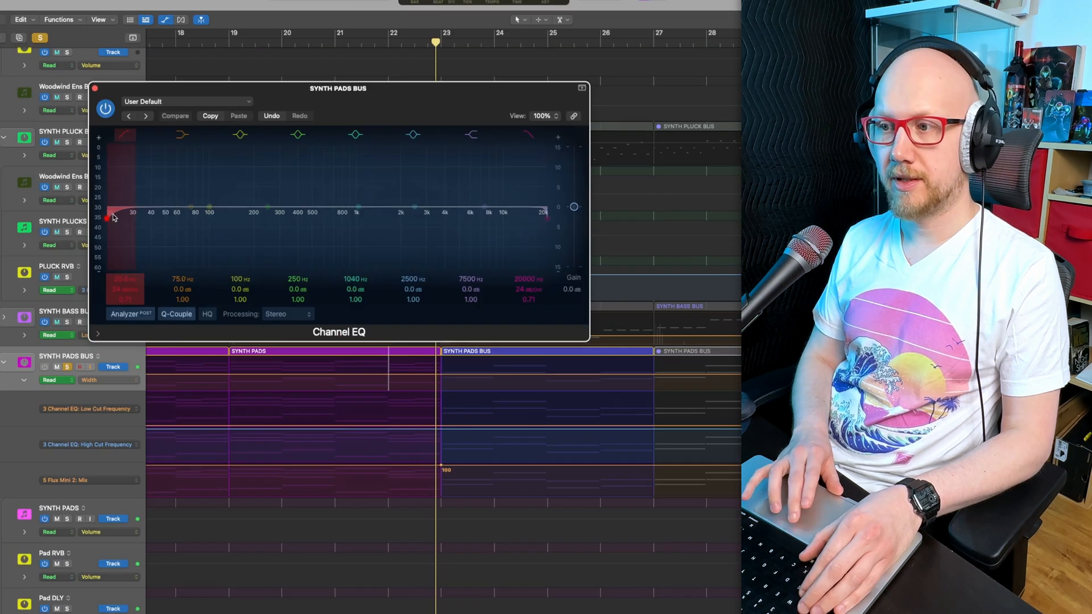
Automate the SYNTH PADS BUS Channel EQ low cut from 20 Hz at bar 22 to 420 Hz at bar 23
scroll(375, 370, up, 1)
click(389, 436)
key(space)
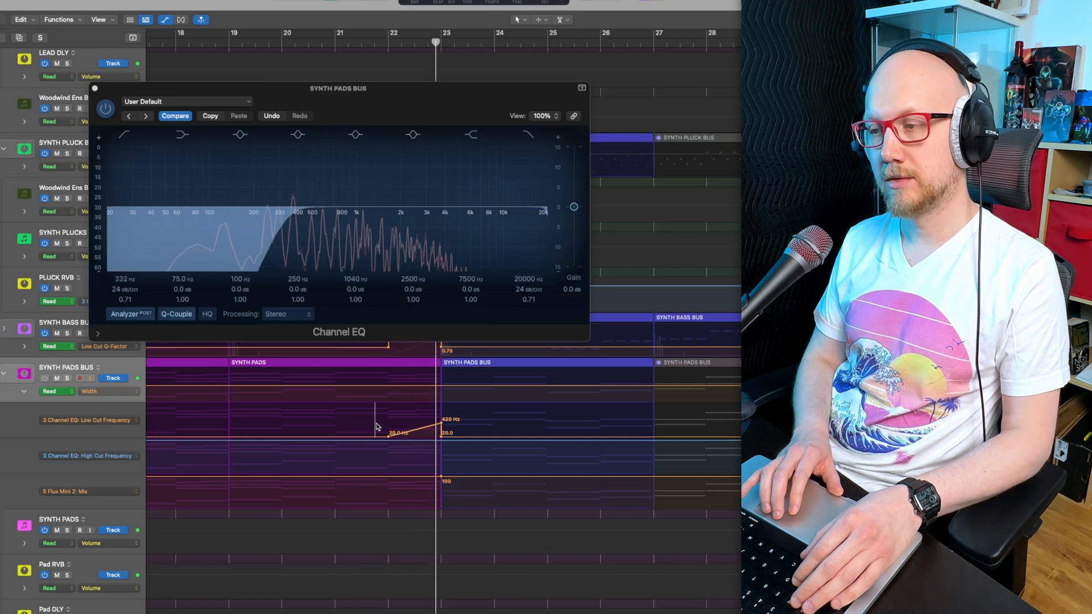
scroll(384, 523, down, 8)
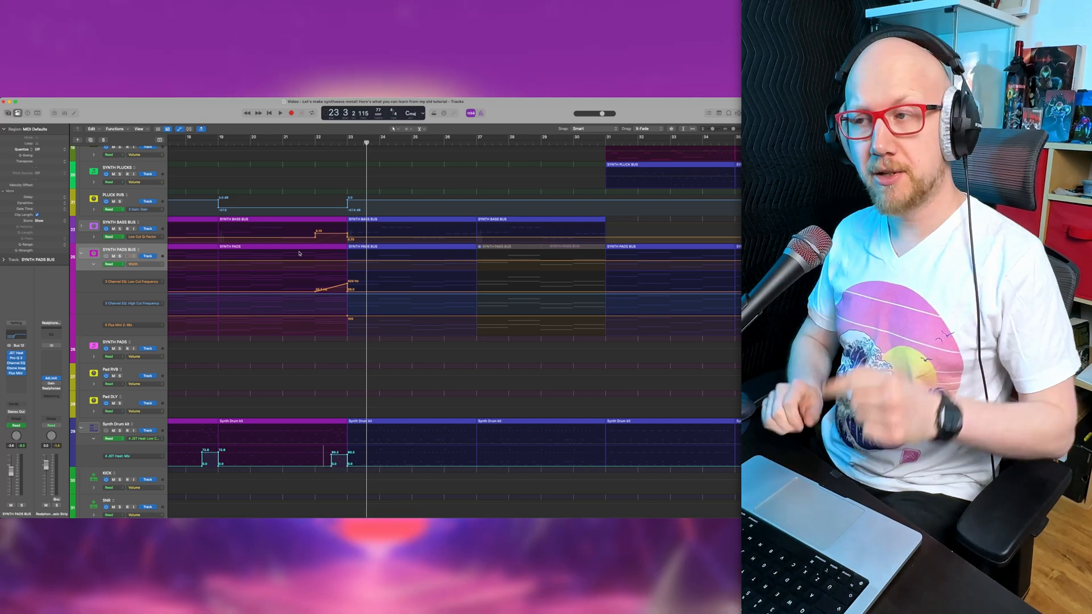
Insert a Channel EQ on the Synth Lead BUS and add high cut frequency automation points leading into bar 23
key(a)
scroll(318, 254, up, 6)
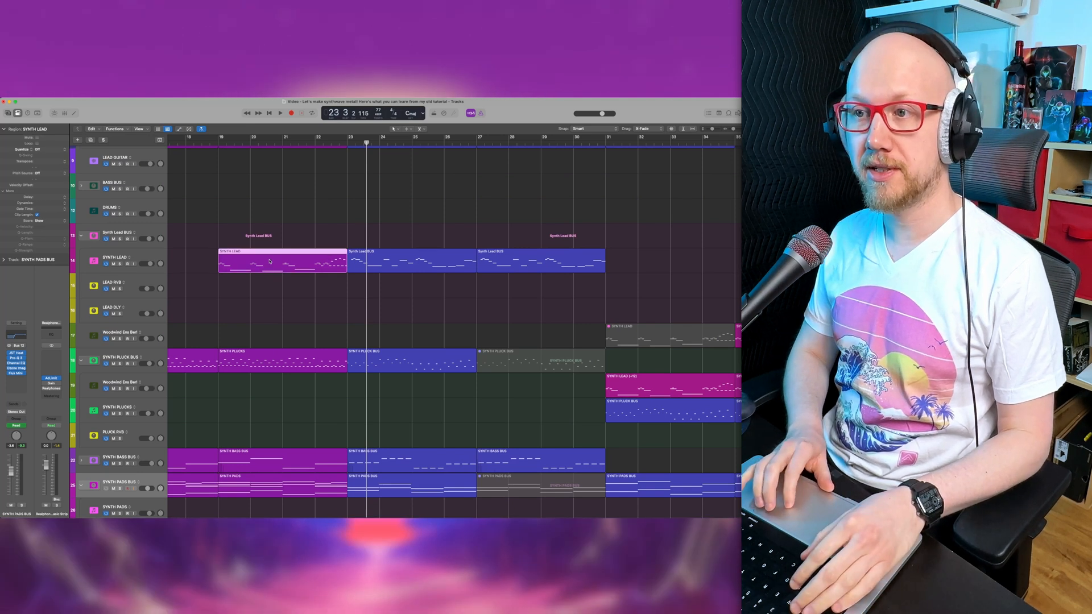
click(316, 263)
click(153, 254)
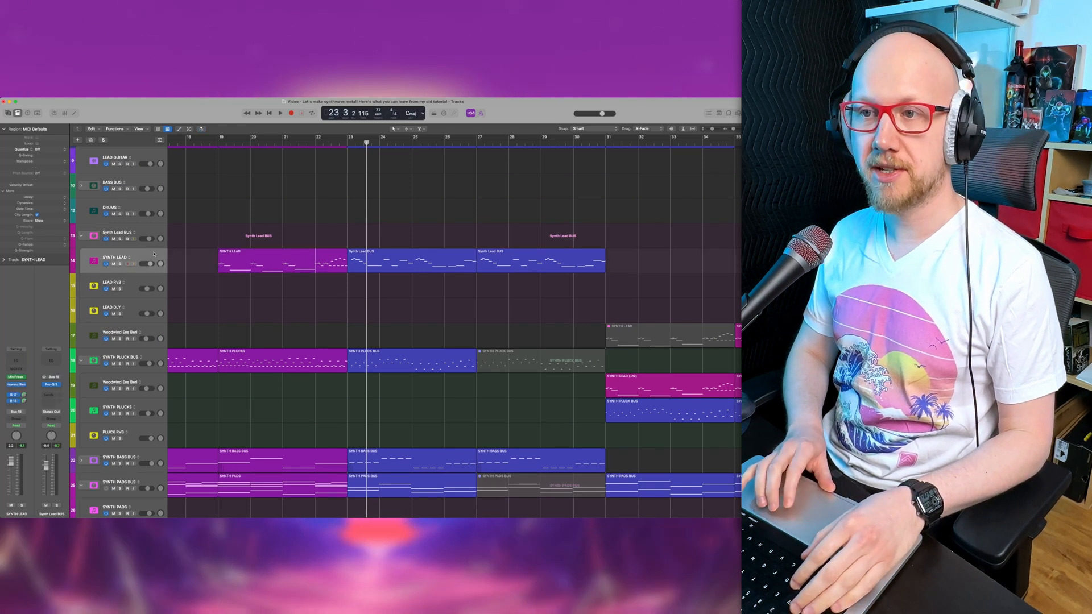
click(158, 231)
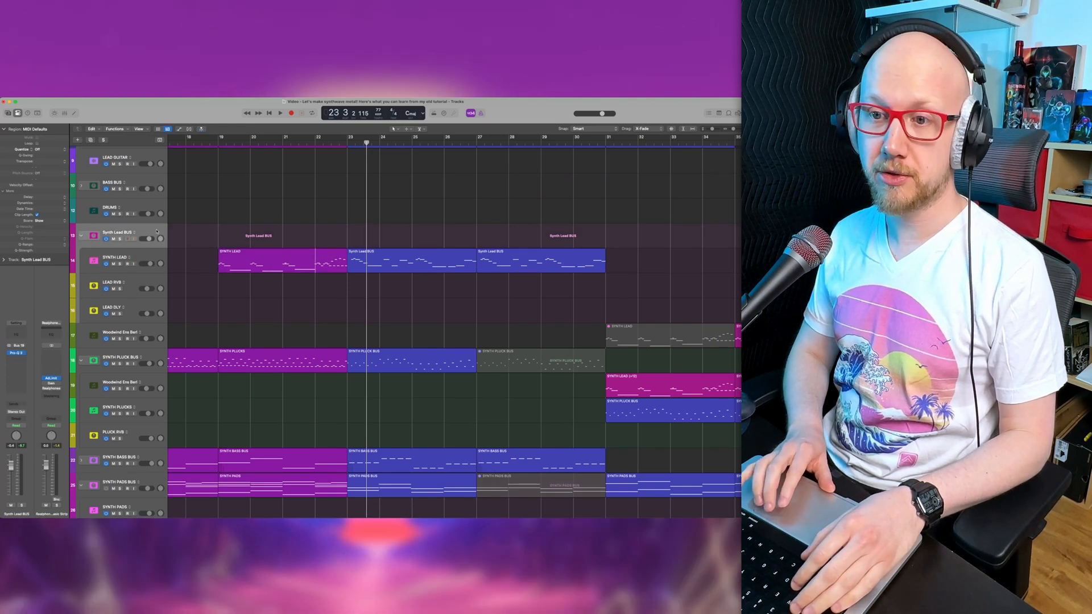
click(15, 360)
click(23, 362)
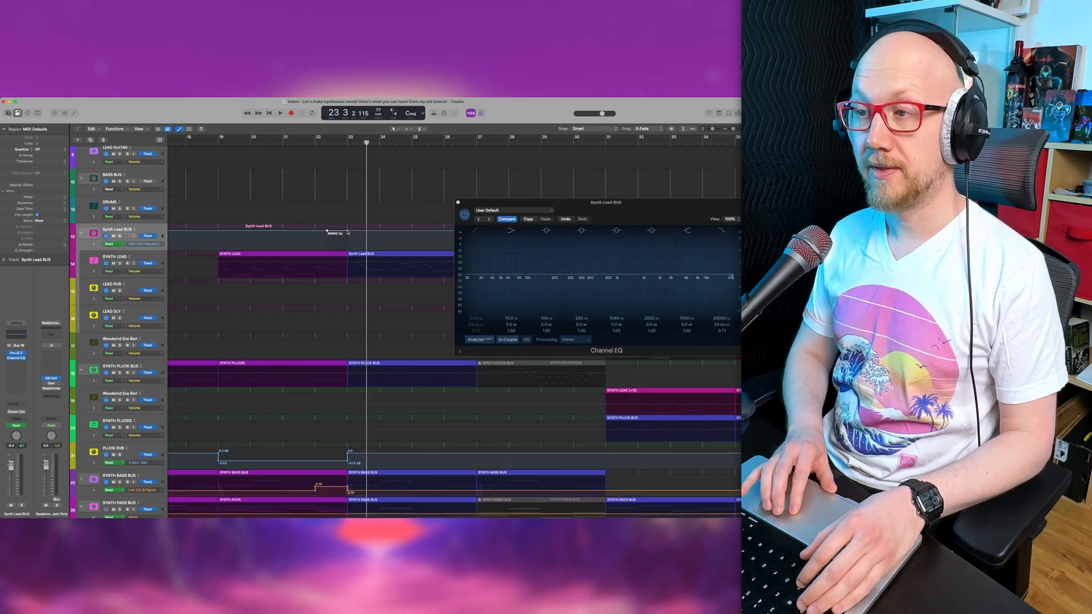
drag(347, 232, 348, 233)
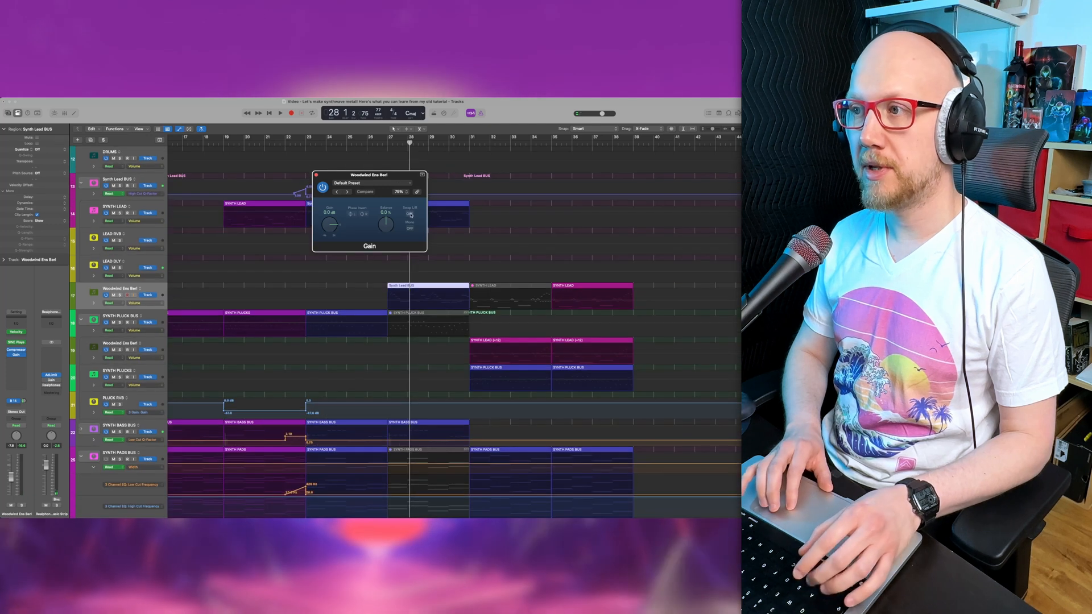
Automate the upper Woodwind Ens Berl track's Gain to +5.0 dB over the Synth Lead BUS region from bar 27 to 31
drag(385, 298, 452, 298)
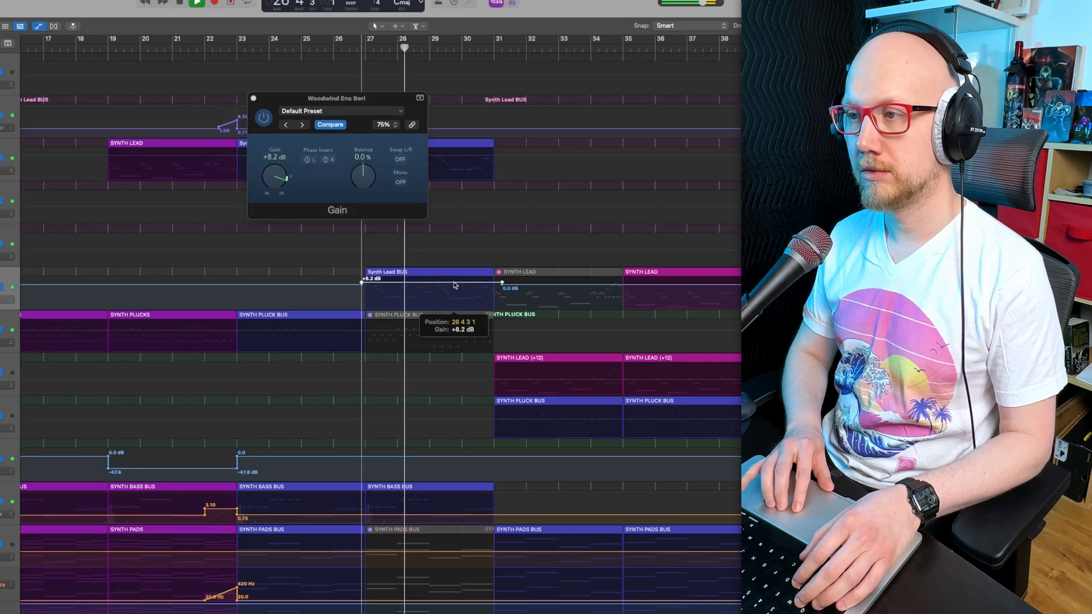
drag(454, 285, 454, 286)
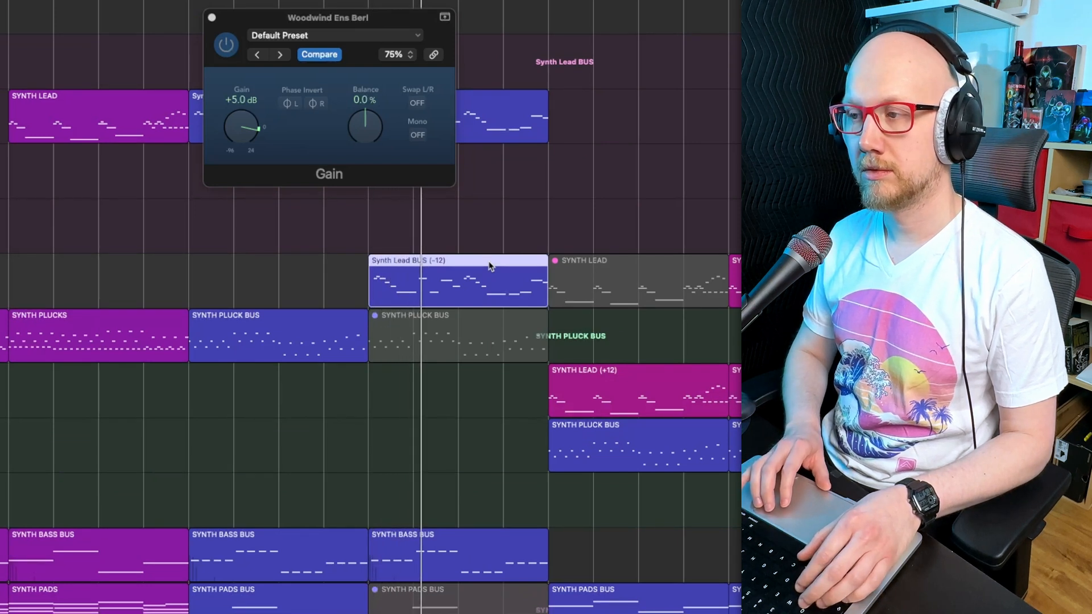
Move the copied Synth Lead BUS region to the lower Woodwind Ens Berl track, starting at 27 3 and ending at bar 31
drag(409, 282, 409, 338)
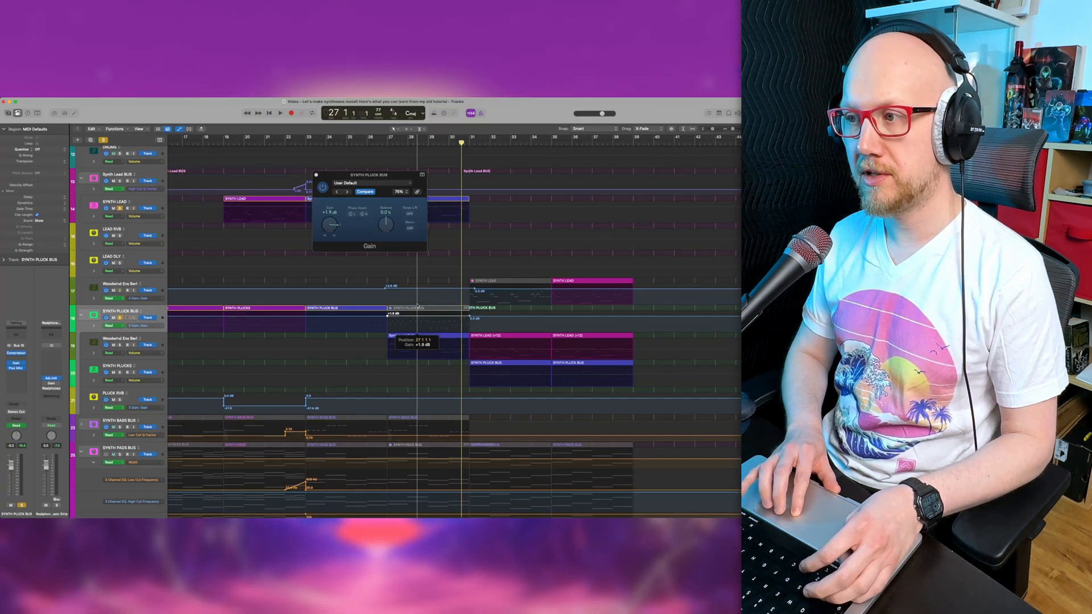
key(space)
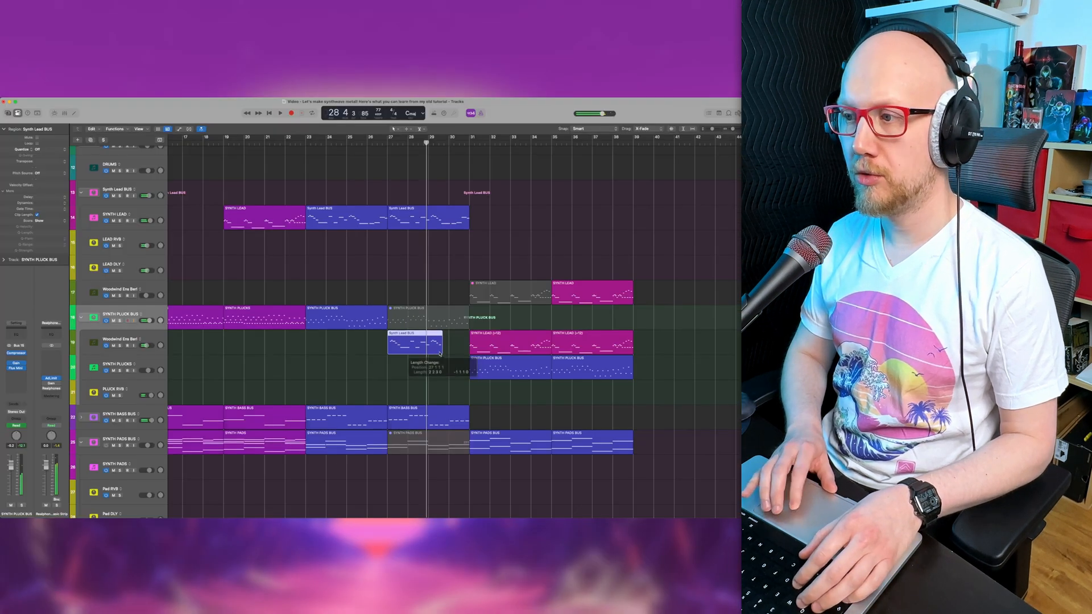
drag(390, 343, 335, 343)
scroll(462, 351, down, 1)
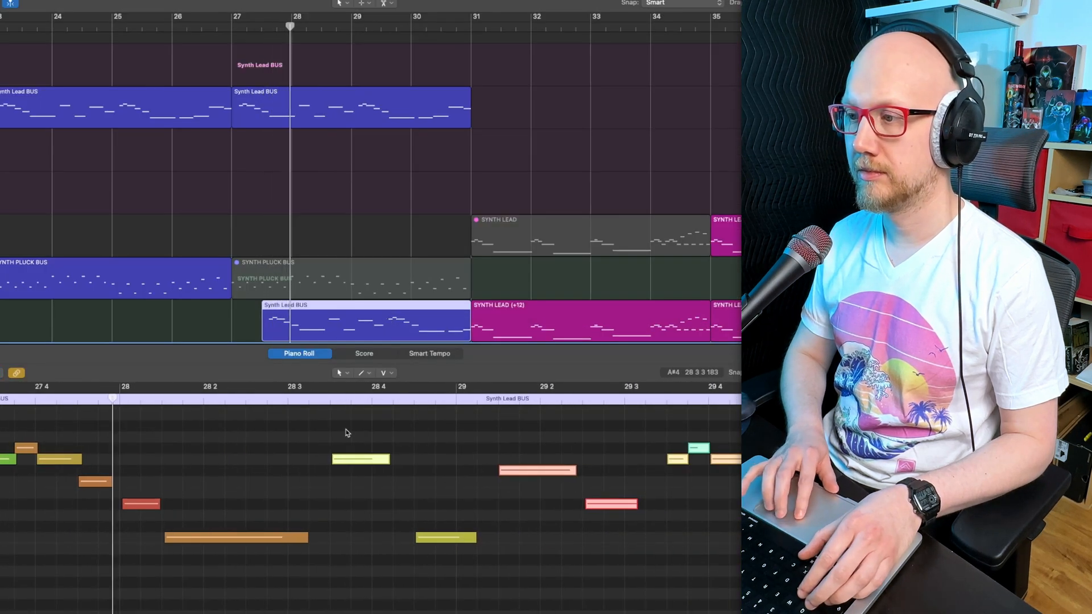
Mute the four notes from about 28 3 to 29 3 in the copied Synth Lead BUS region and close the note editor
drag(345, 434, 599, 566)
key(ctrl+m)
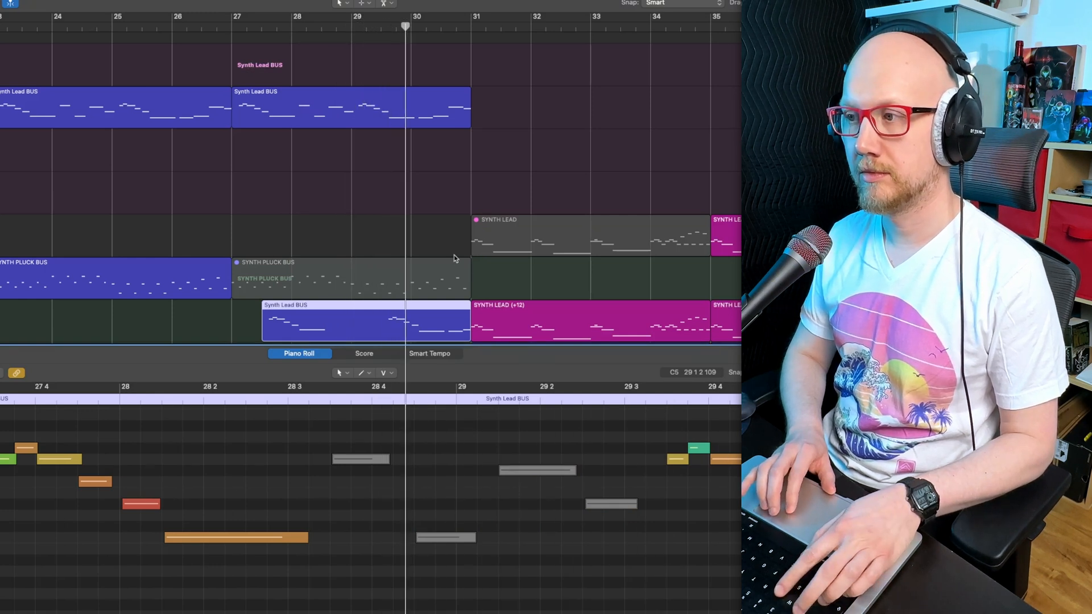
key(e)
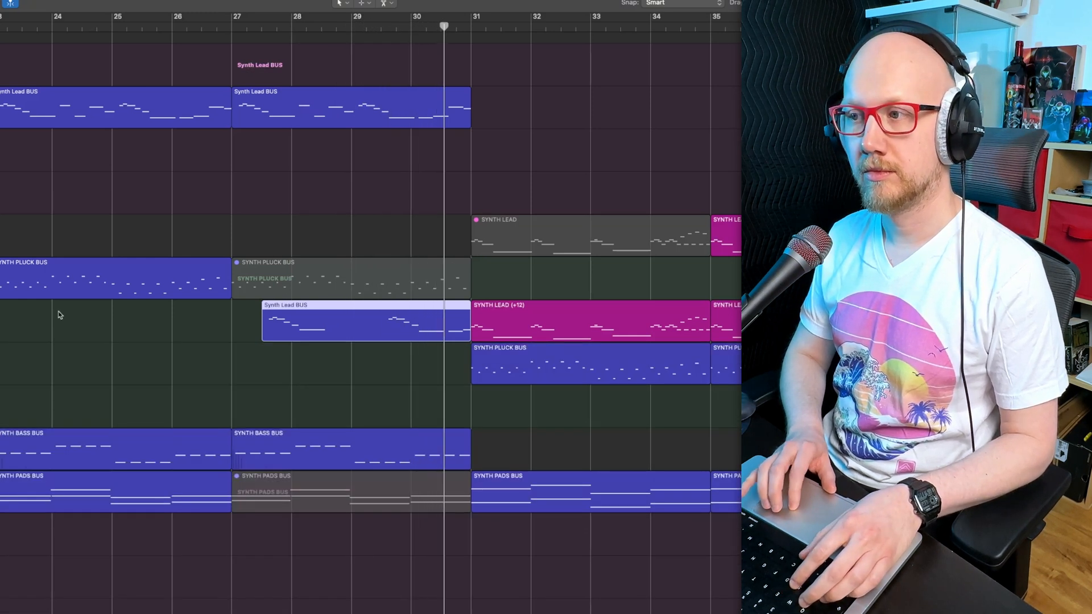
Move the copied Synth Lead BUS region up to the SYNTH PLUCK BUS track and adjust that track's Gain automation from bar 31
drag(358, 313, 327, 300)
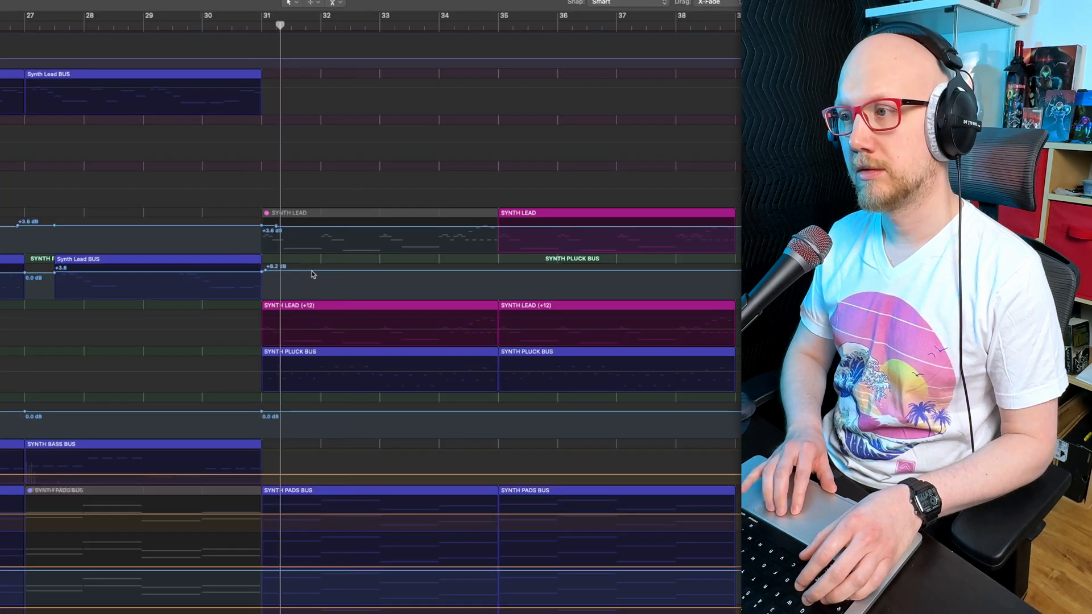
drag(312, 271, 311, 271)
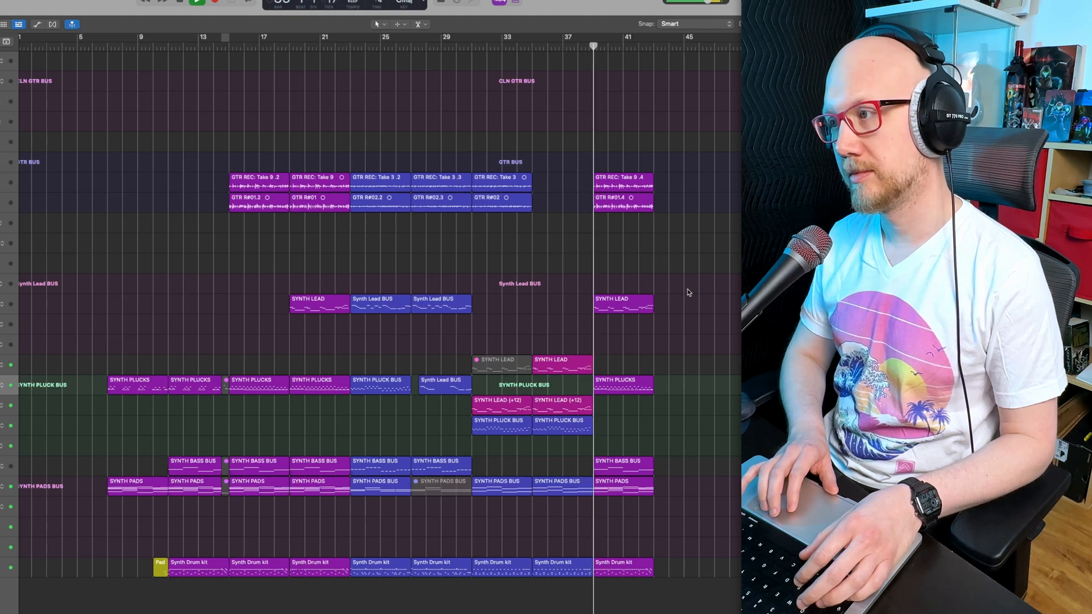
Examine the Synth Drum kit notes from bar 35 to 39 and look over the whole arrangement
scroll(688, 293, up, 5)
scroll(688, 292, left, 4)
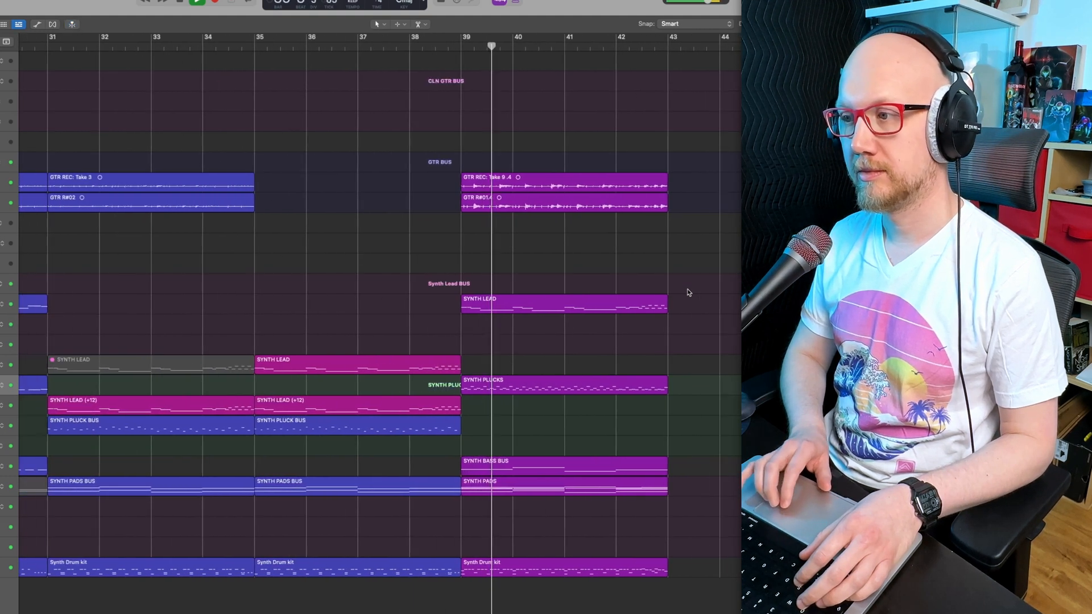
click(384, 564)
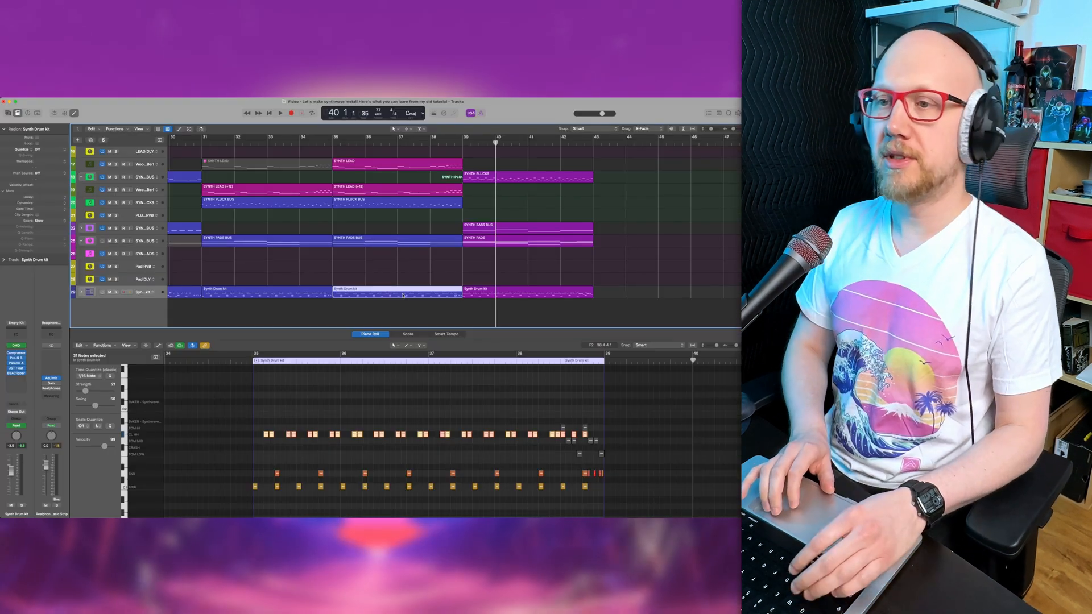
scroll(343, 276, down, 5)
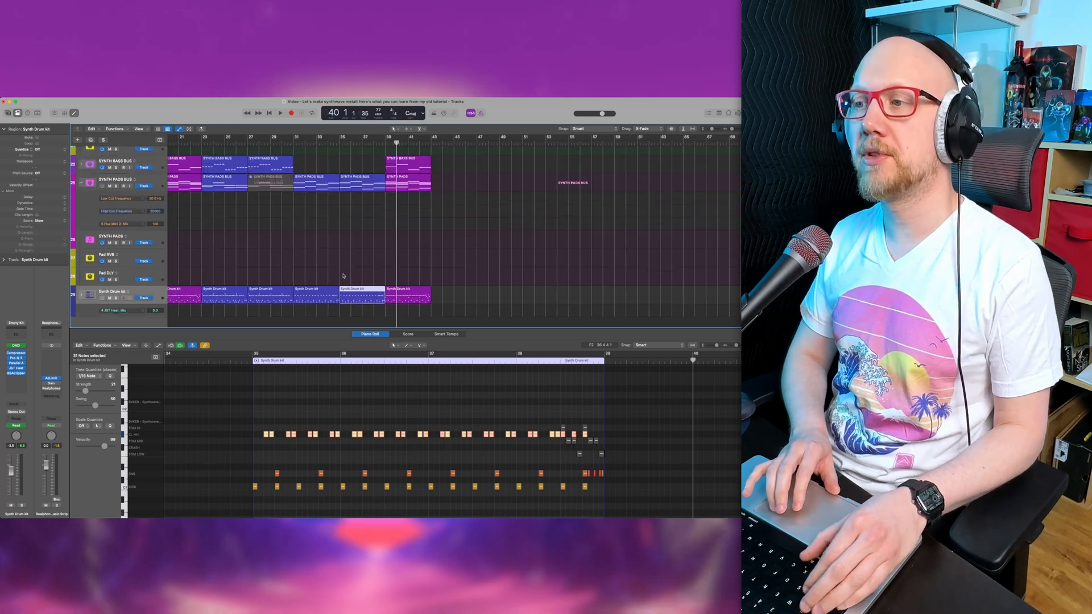
key(e)
scroll(335, 276, left, 10)
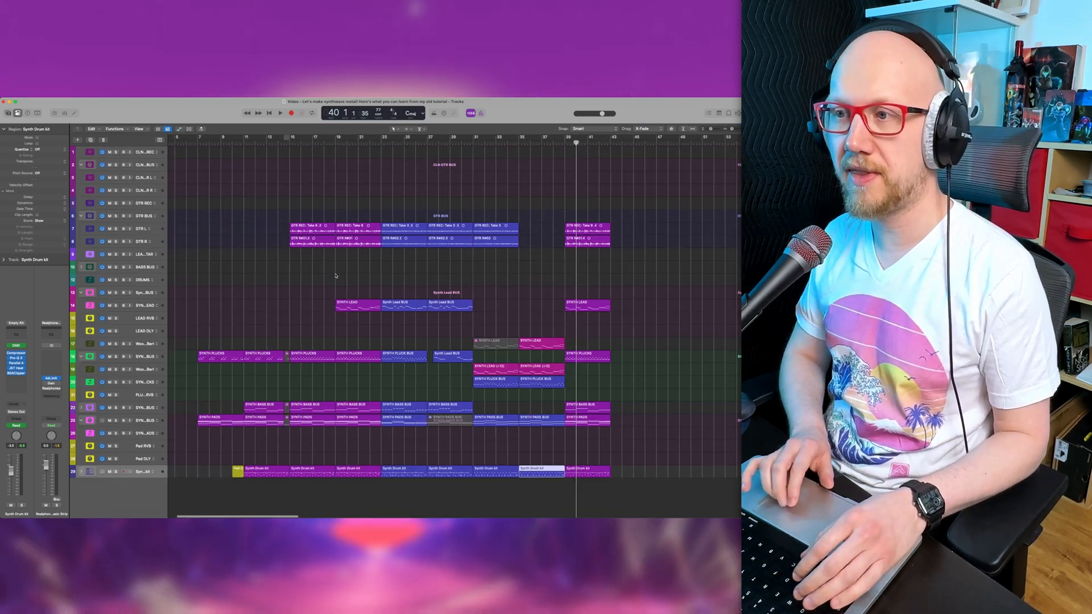